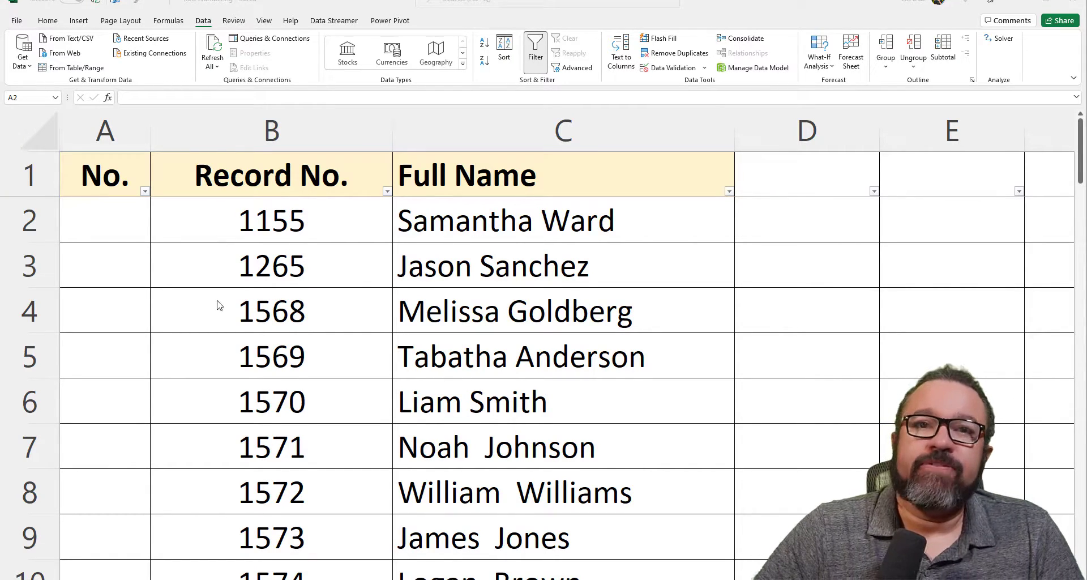
Enter the formula =ROW()-1 in cell A2 to number the first record.
left_click(116, 215)
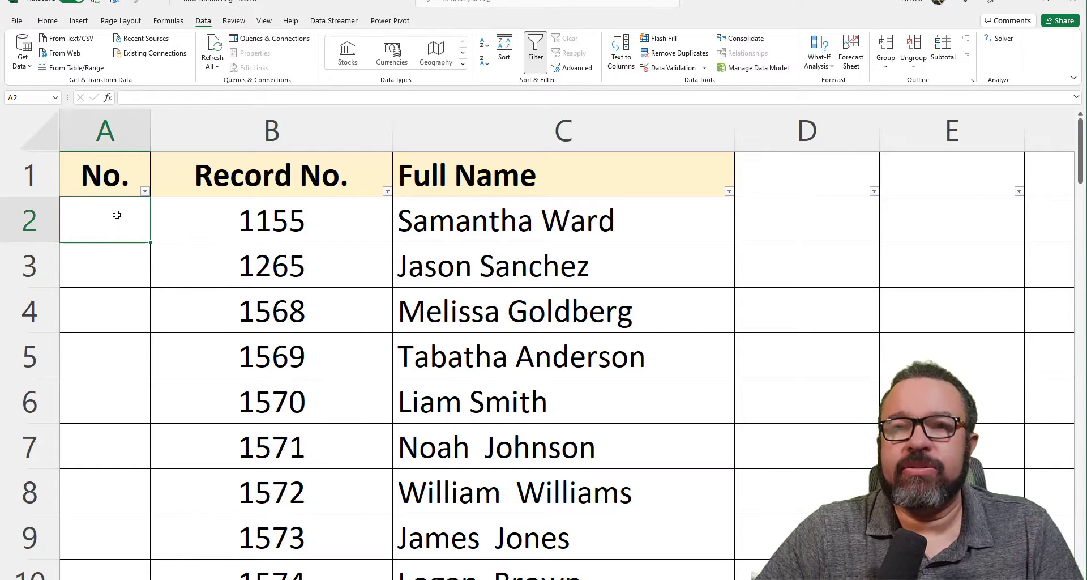
type("=")
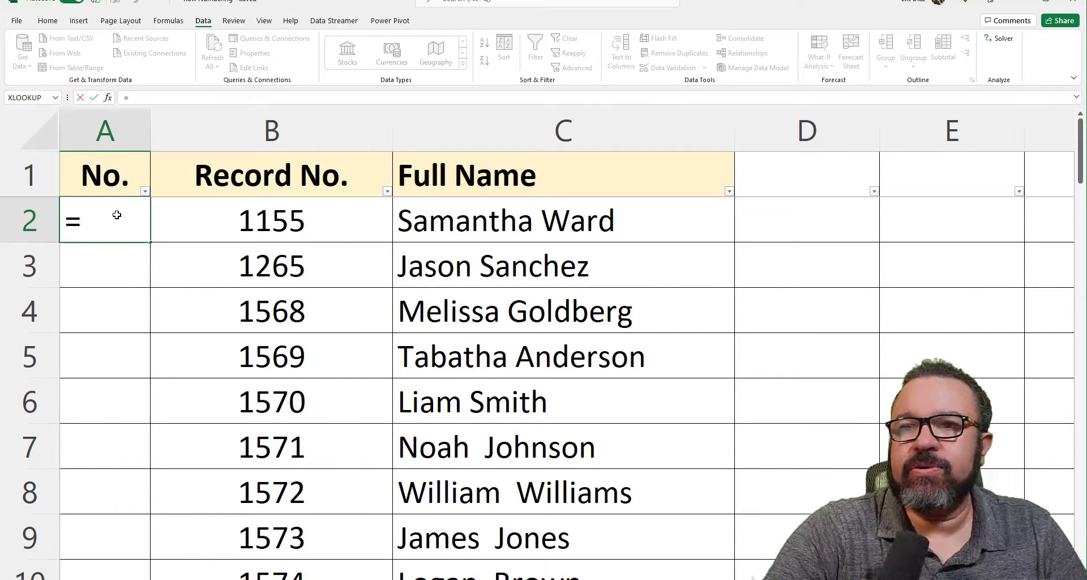
type("row")
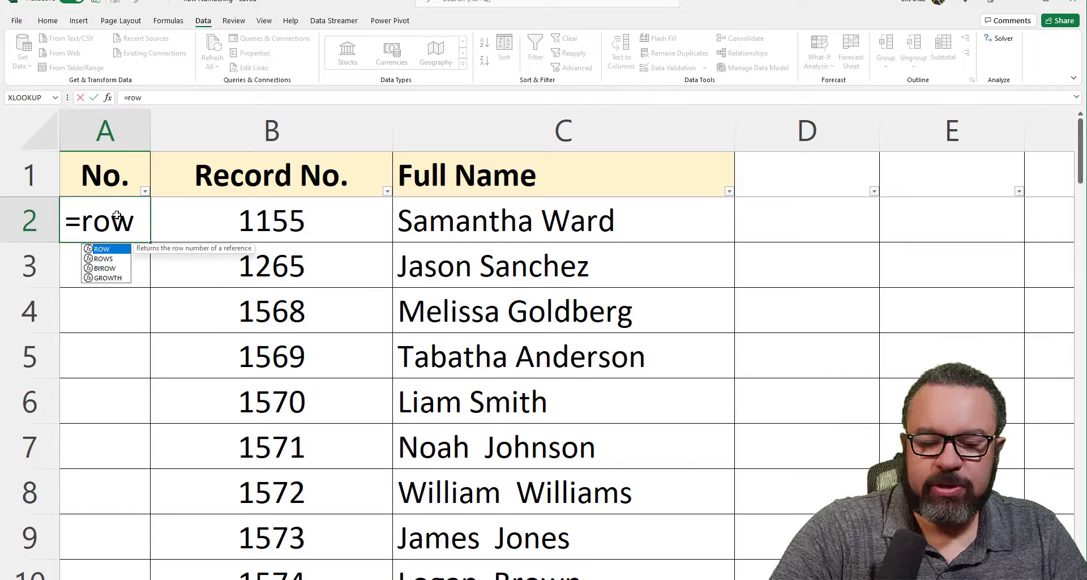
type("()")
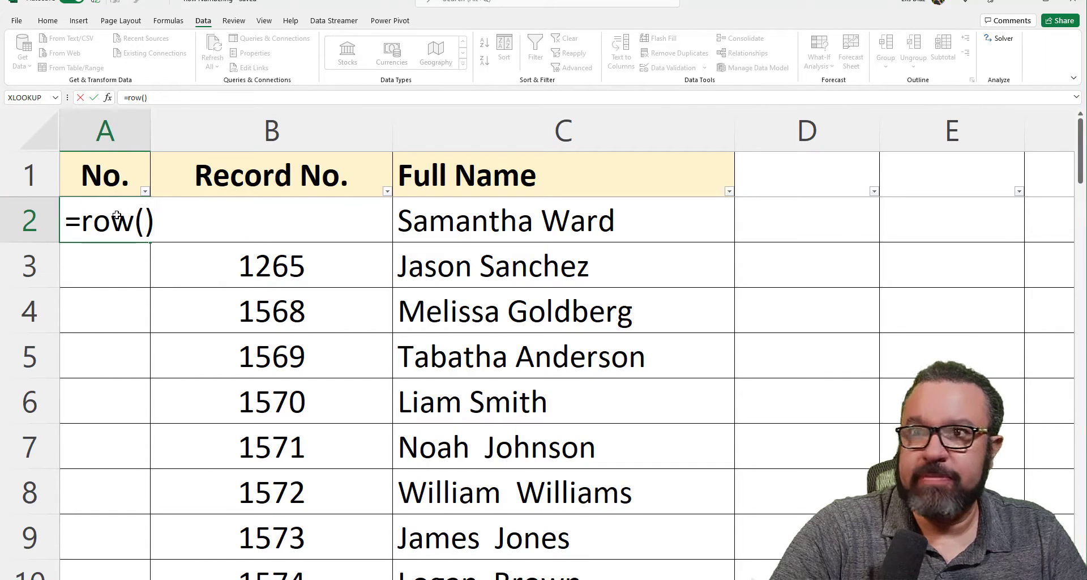
type("-1")
key("Return")
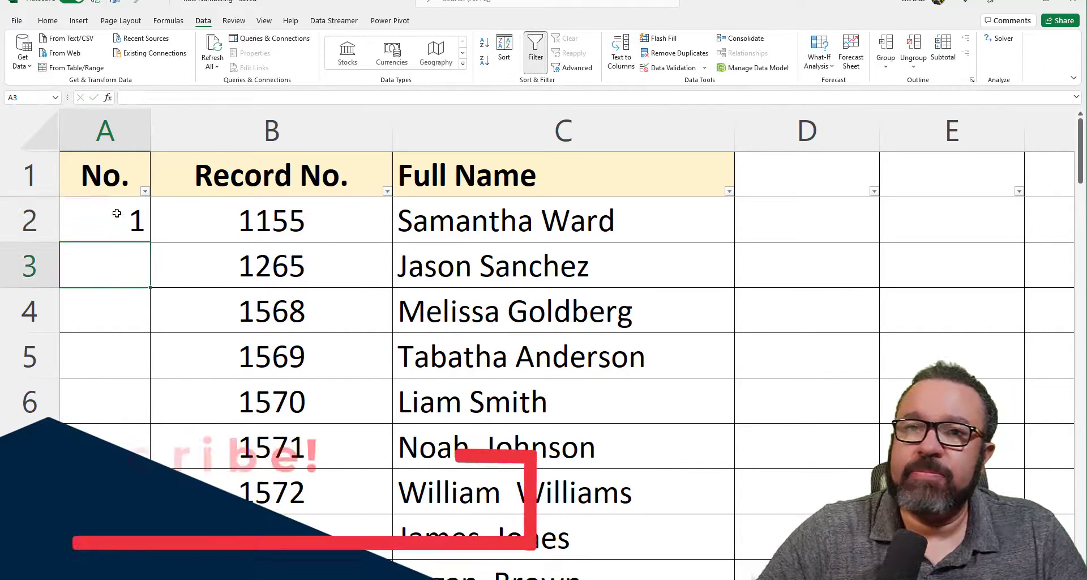
Fill the A2 formula down the No. column and check the copied formulas in the cells down to A8.
left_click(123, 221)
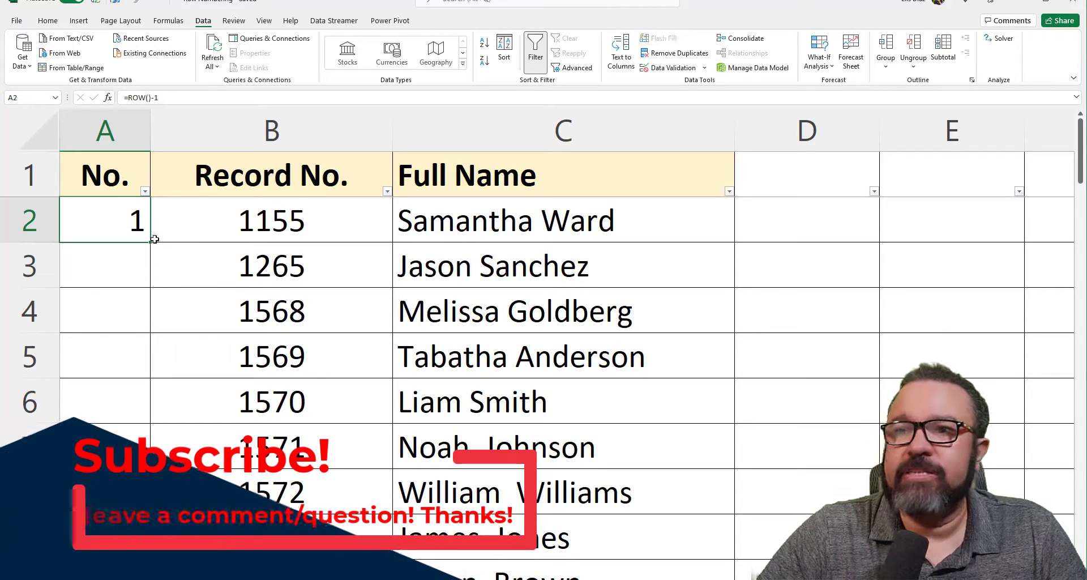
double_click(151, 242)
left_click(138, 215)
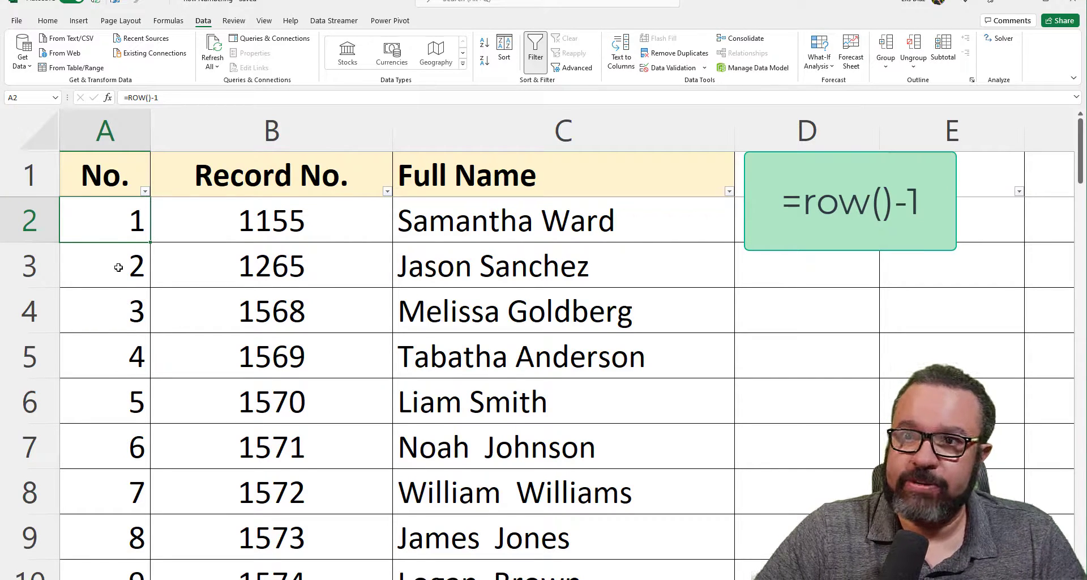
left_click(106, 311)
left_click(117, 403)
left_click(114, 461)
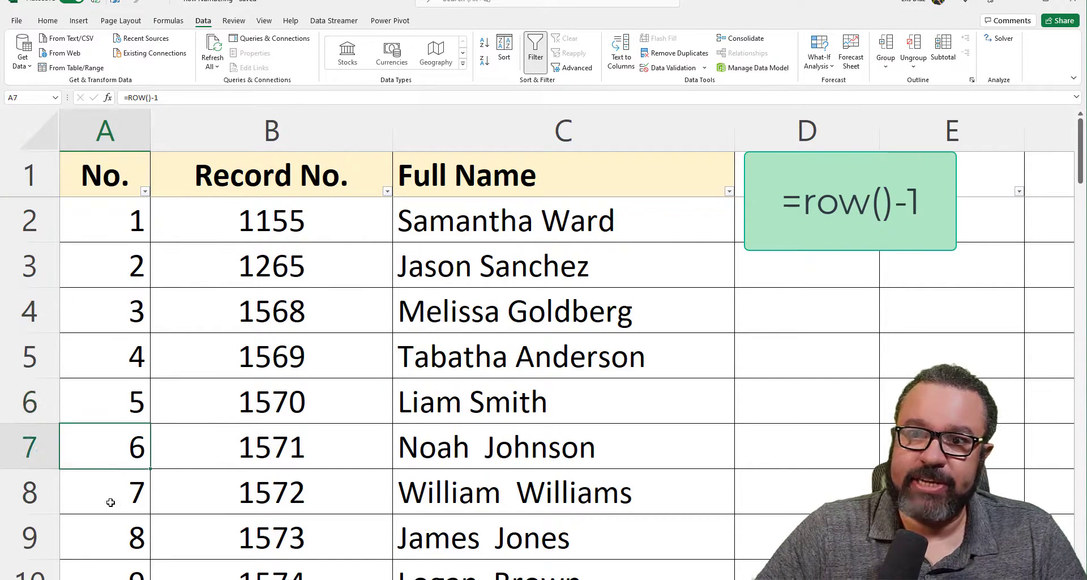
left_click(110, 503)
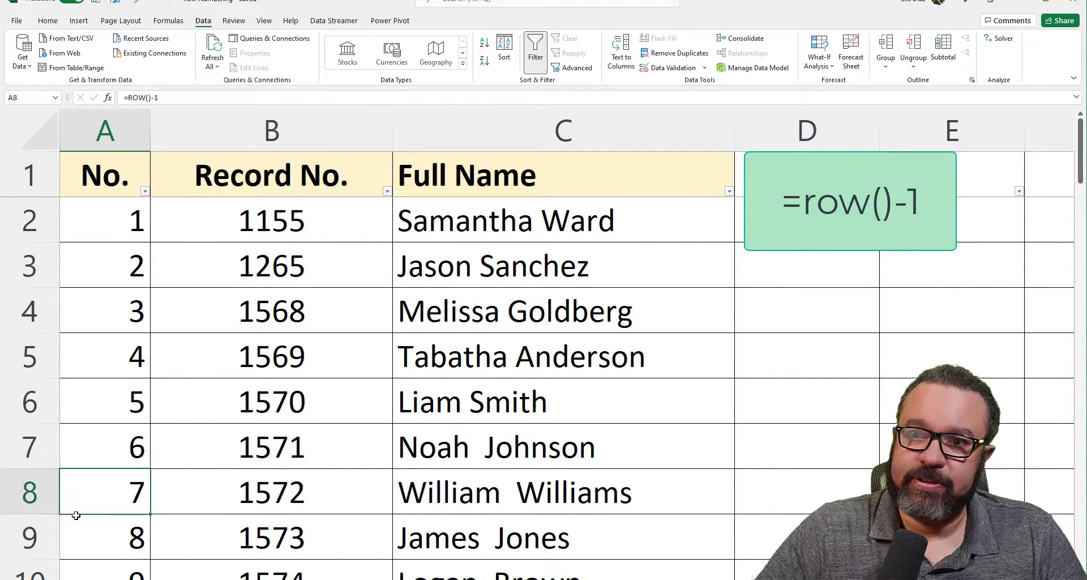
Sort the list by Record No. smallest to largest and finally largest to smallest, checking the numbering formulas in column A.
left_click(388, 192)
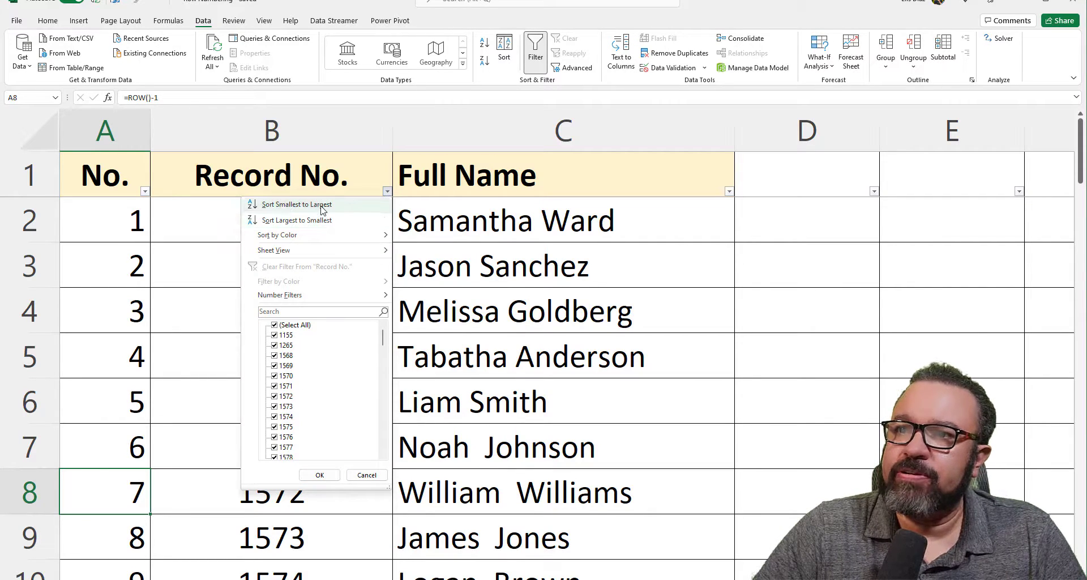
left_click(323, 205)
left_click(387, 192)
left_click(323, 220)
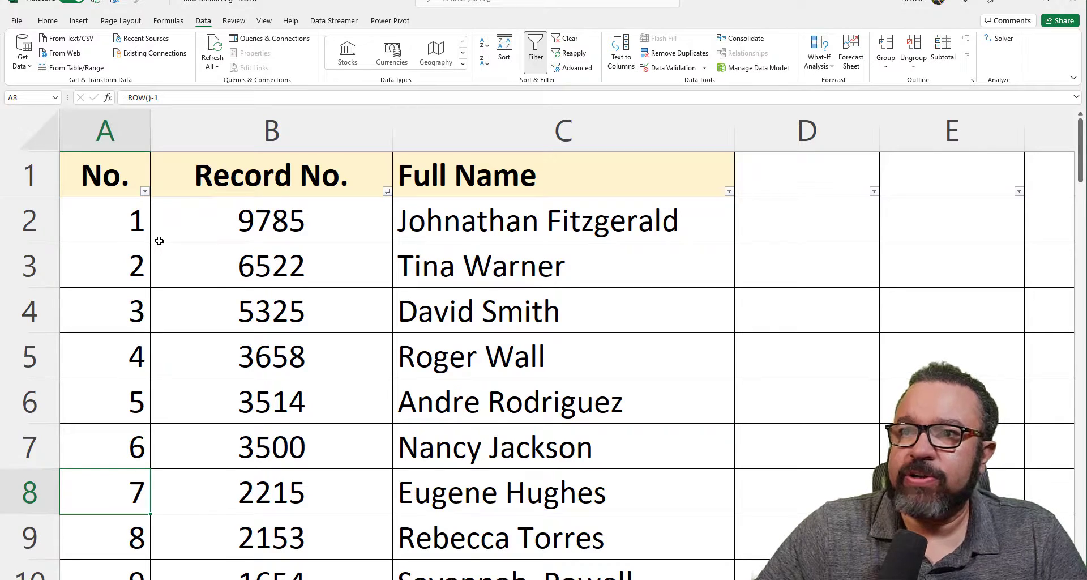
left_click(116, 272)
left_click(120, 309)
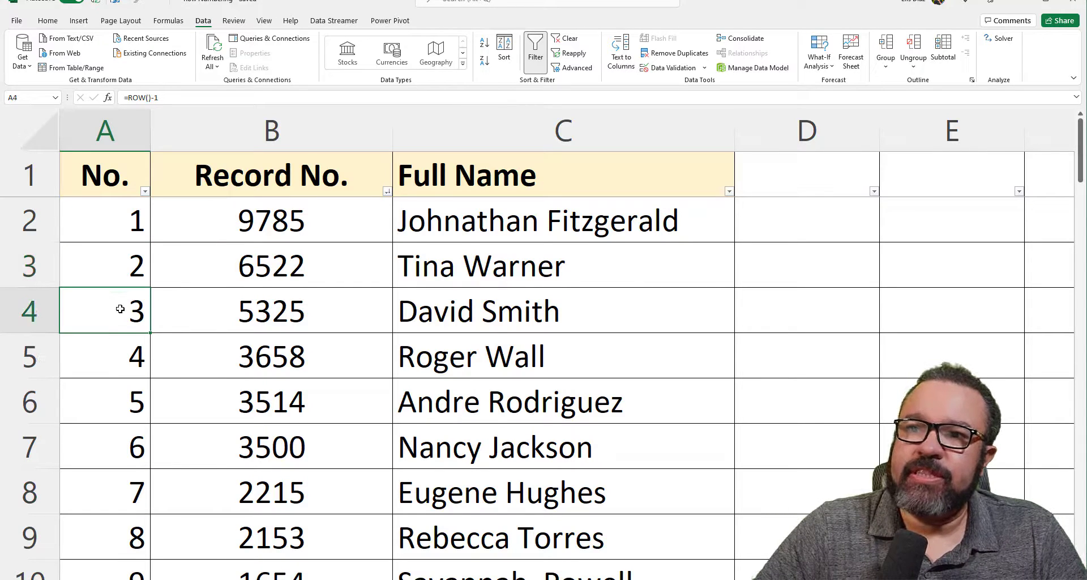
left_click(134, 362)
left_click(126, 406)
left_click(119, 453)
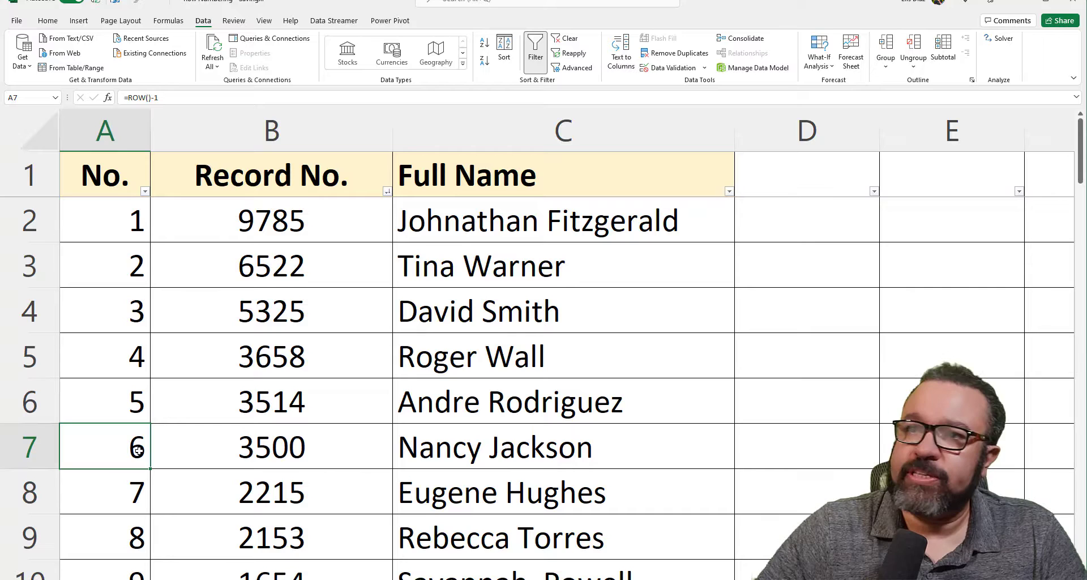
left_click(245, 306)
Clear all the row-number formulas in the No. column from A2 downward and return to A2.
left_click(111, 209)
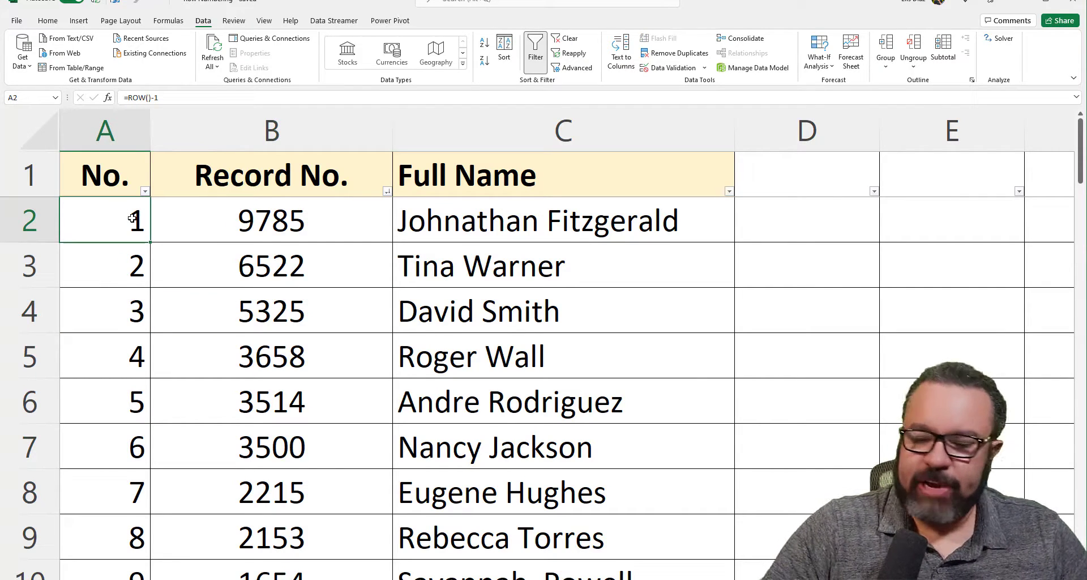
key("ctrl+shift+Down")
key("Delete")
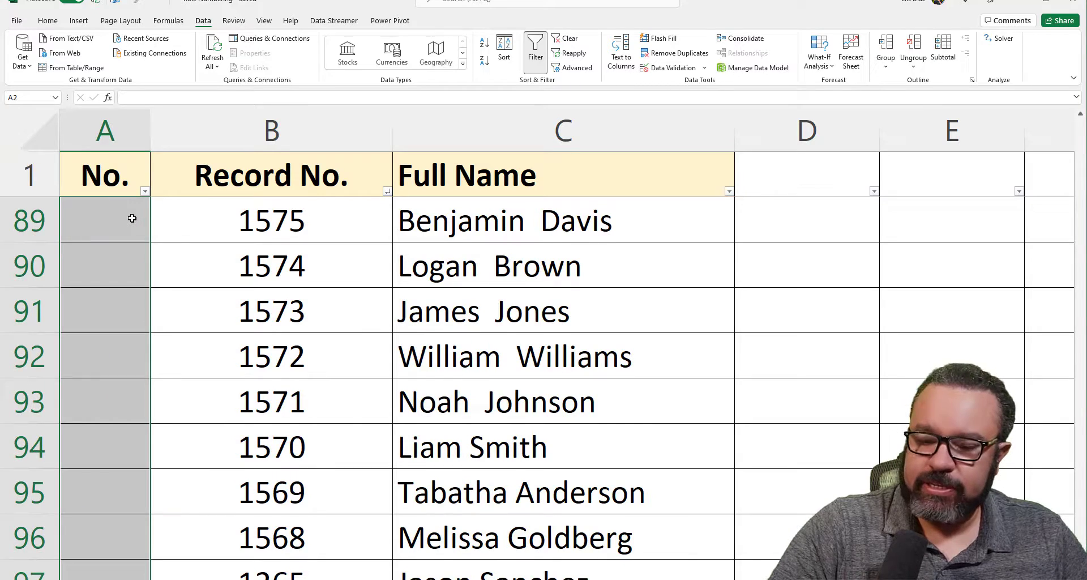
key("ctrl+Home")
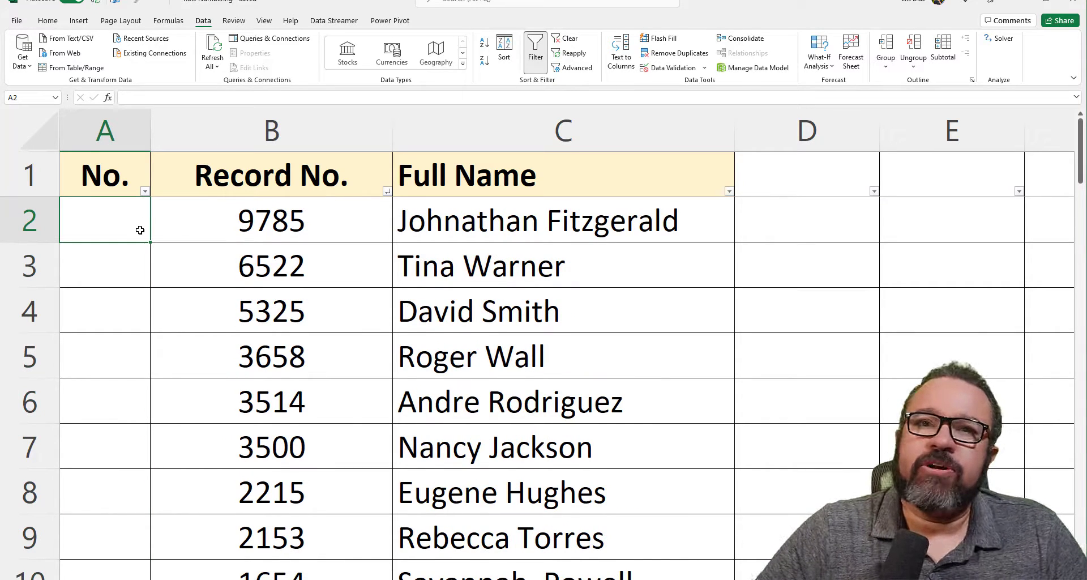
Enter the formula =ROW()-2 in cell A3 so numbering starts on the third row.
left_click(104, 277)
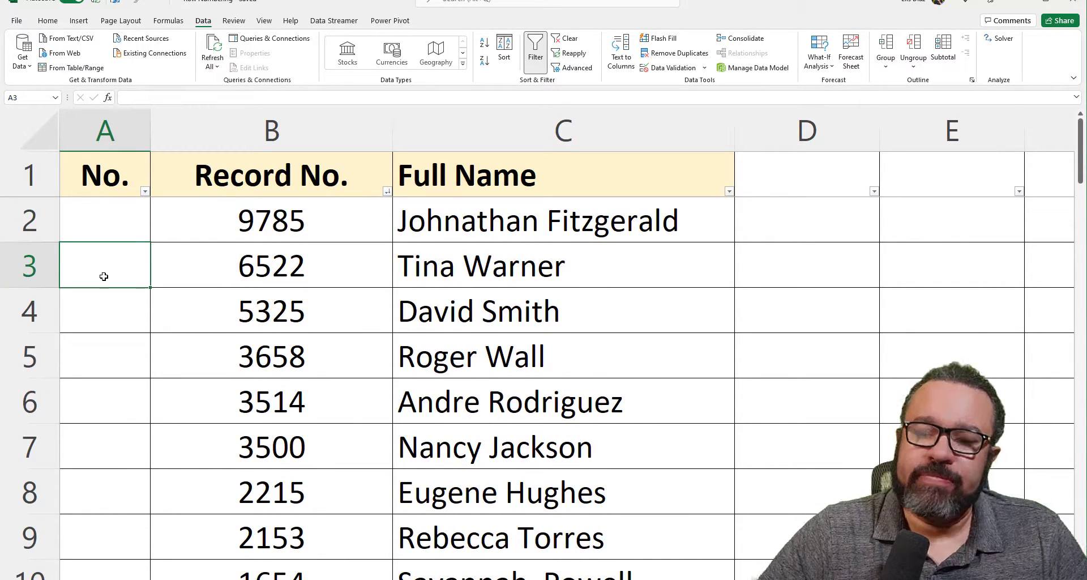
type("=")
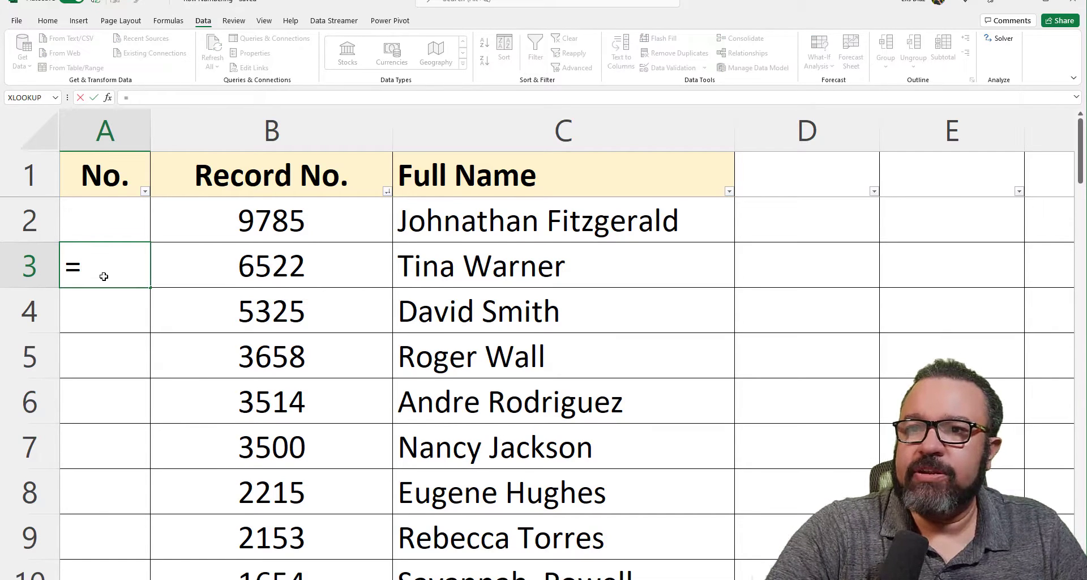
type("row()")
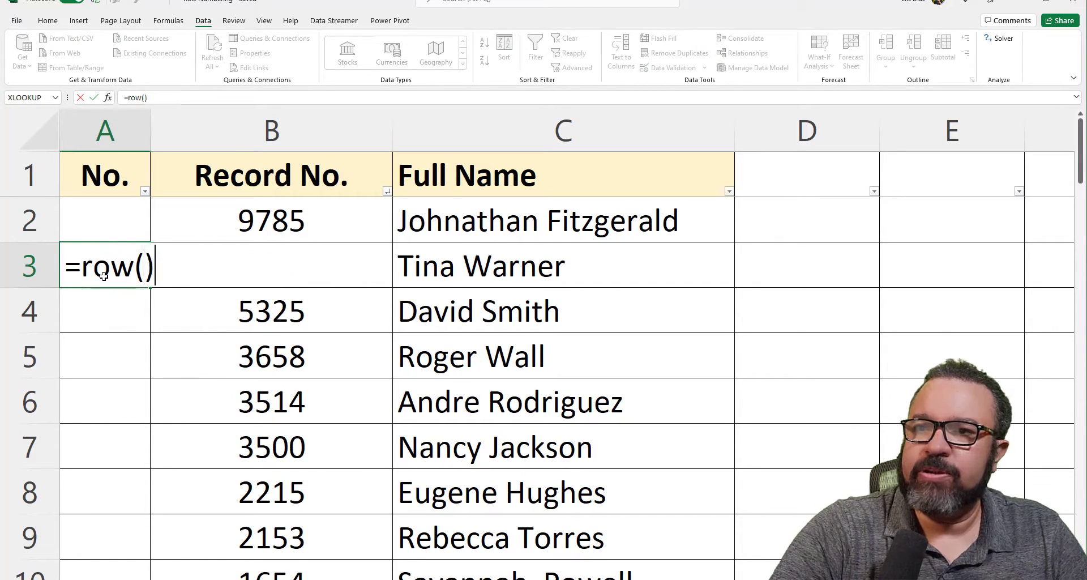
type("-2")
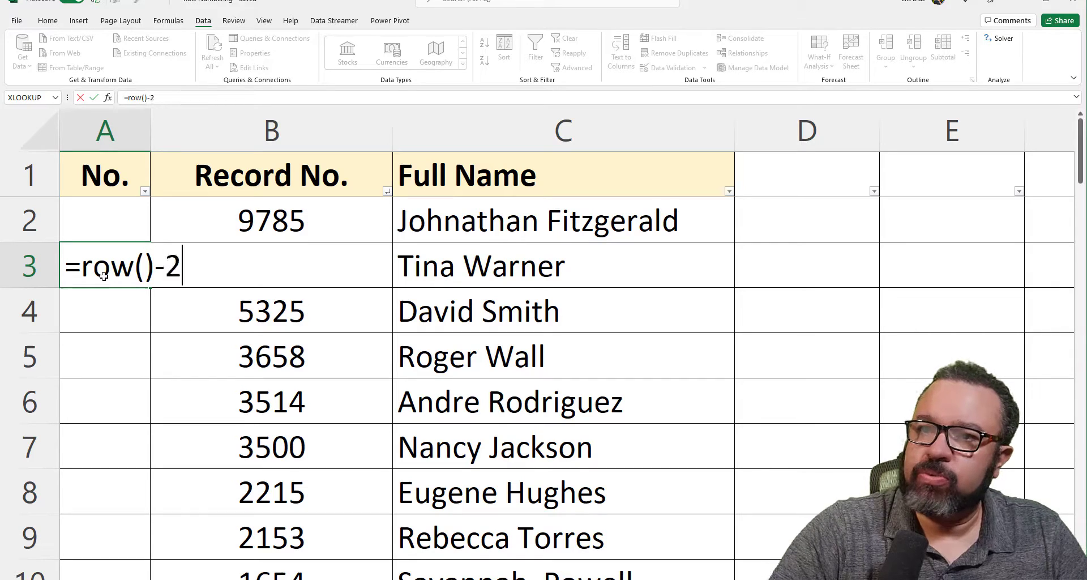
key("Return")
Fill the A3 formula down the rest of the No. column and check the copied formula in A4.
left_click(105, 275)
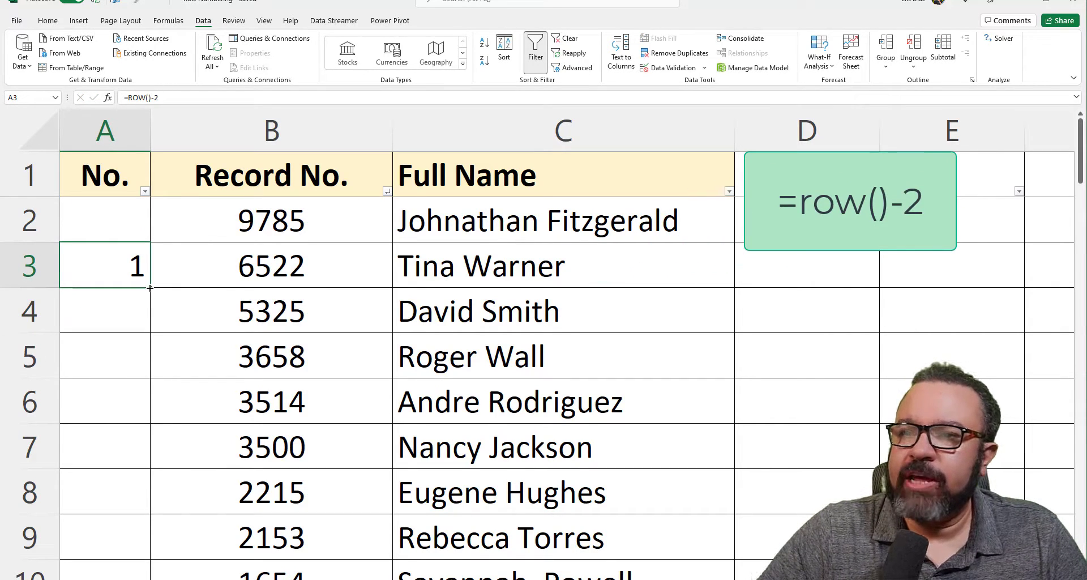
double_click(150, 287)
left_click(117, 272)
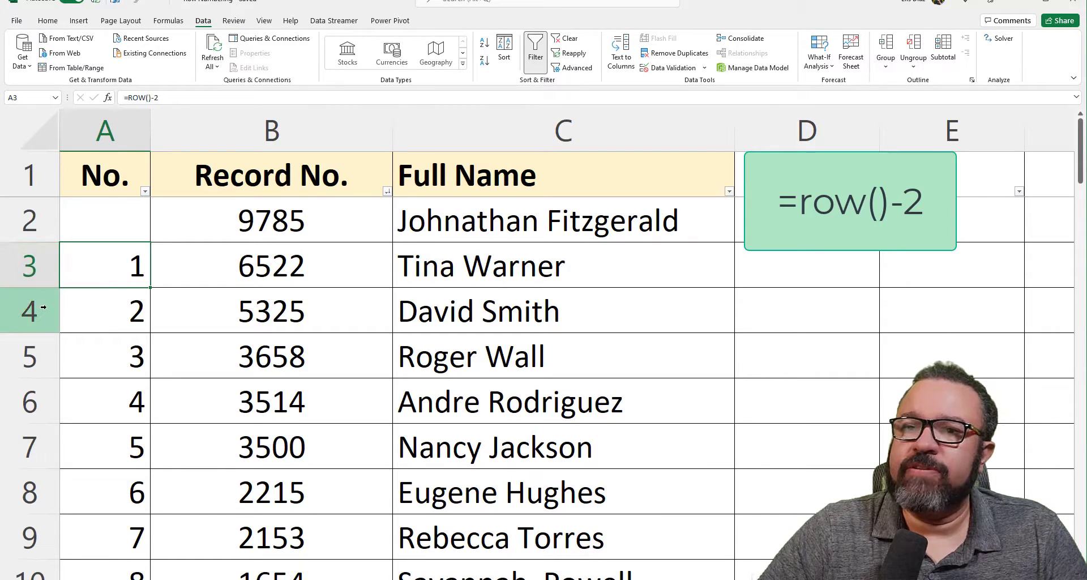
left_click(146, 319)
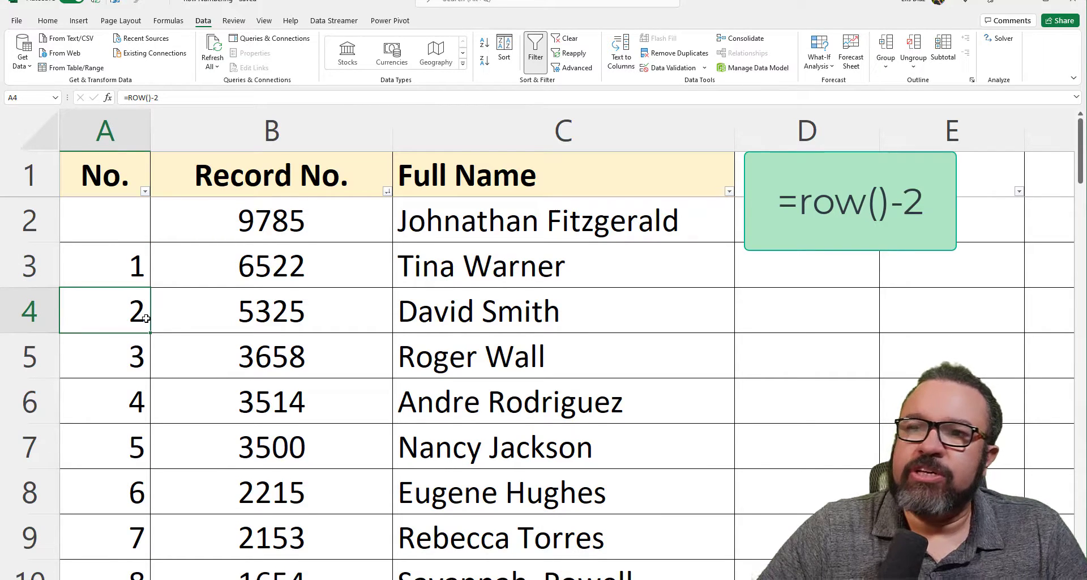
left_click(124, 266)
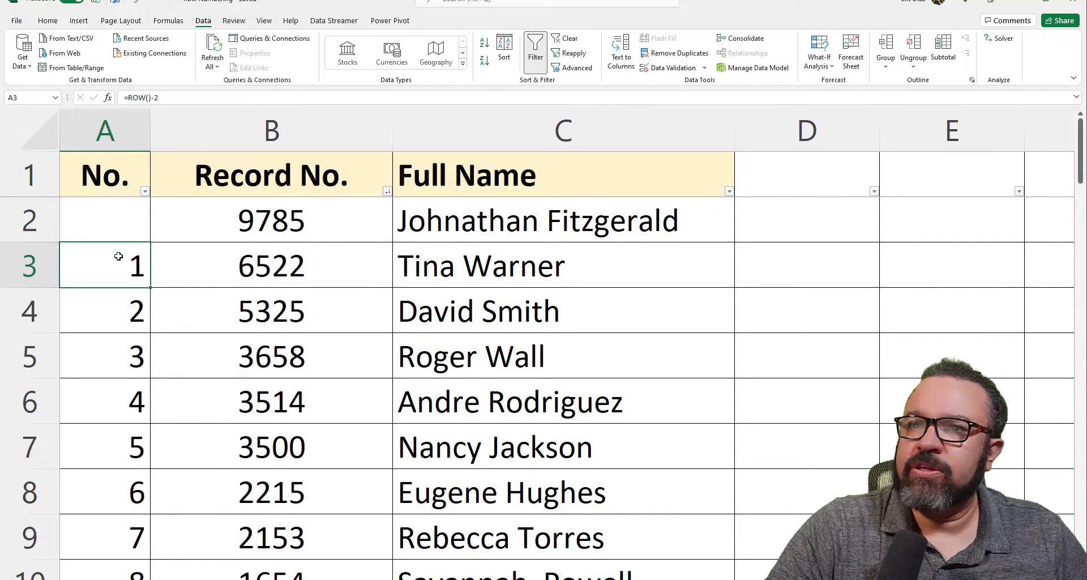
Clear the row numbers in the No. column from A3 downward and go back to A2.
key("ctrl+shift+End")
key("ctrl+Home")
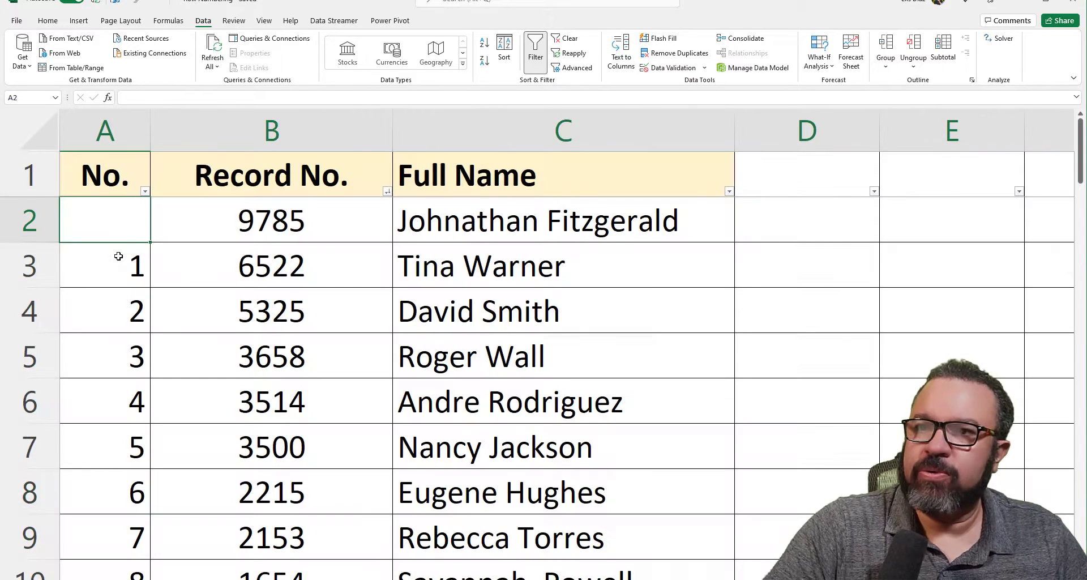
key("ctrl+shift+Down")
key("Delete")
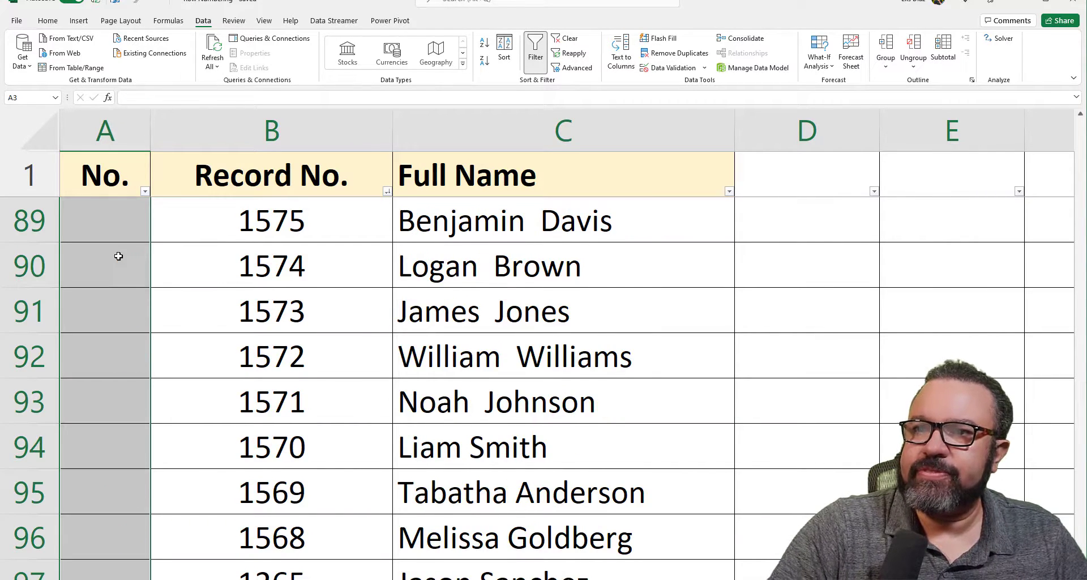
key("ctrl+Home")
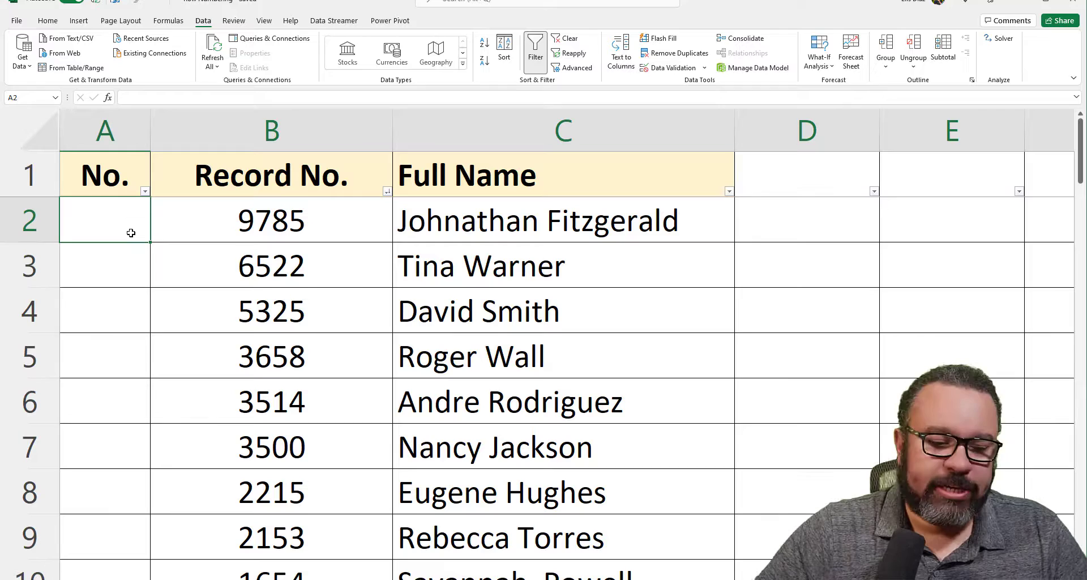
Enter 1 in cell A2 and the formula =A2+1 in cell A3.
type("1")
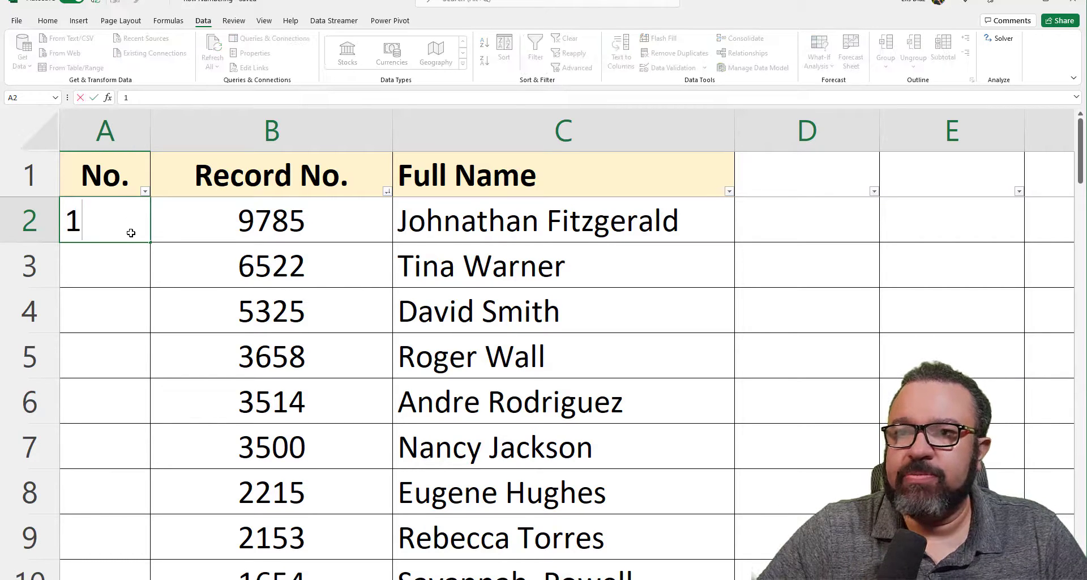
key("Return")
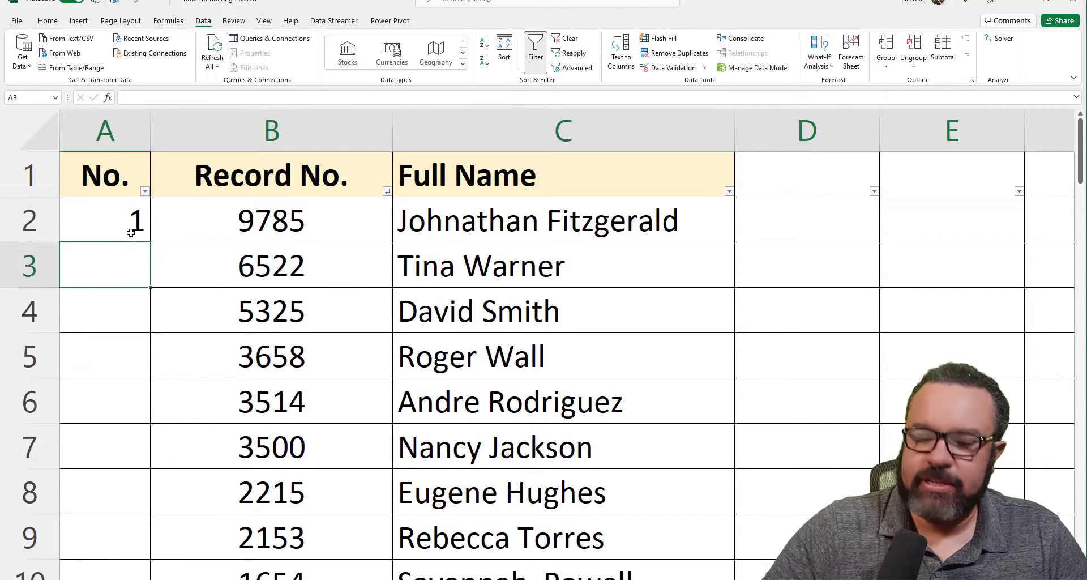
type("=")
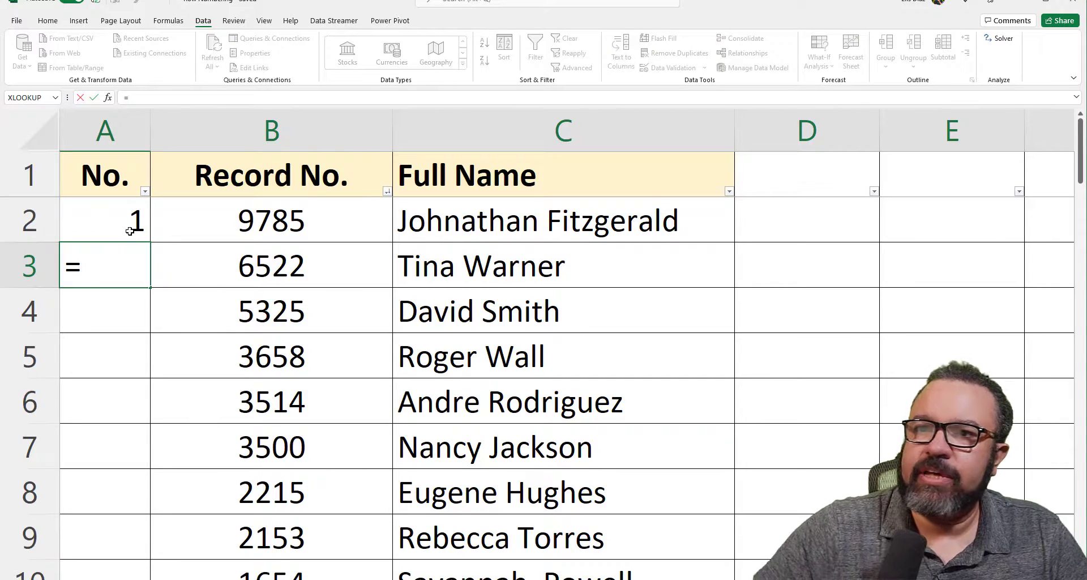
left_click(119, 221)
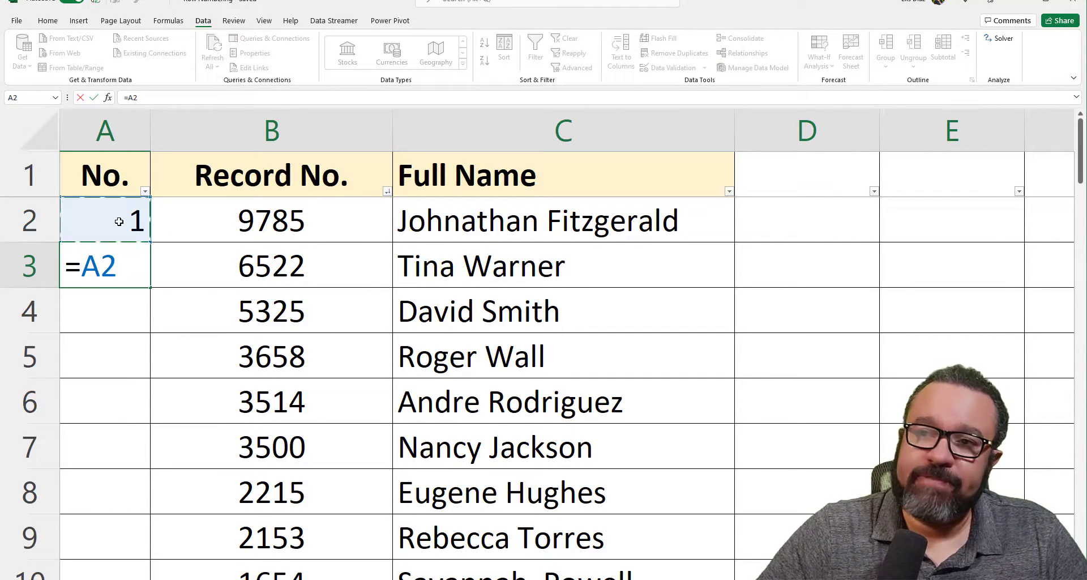
type("+1")
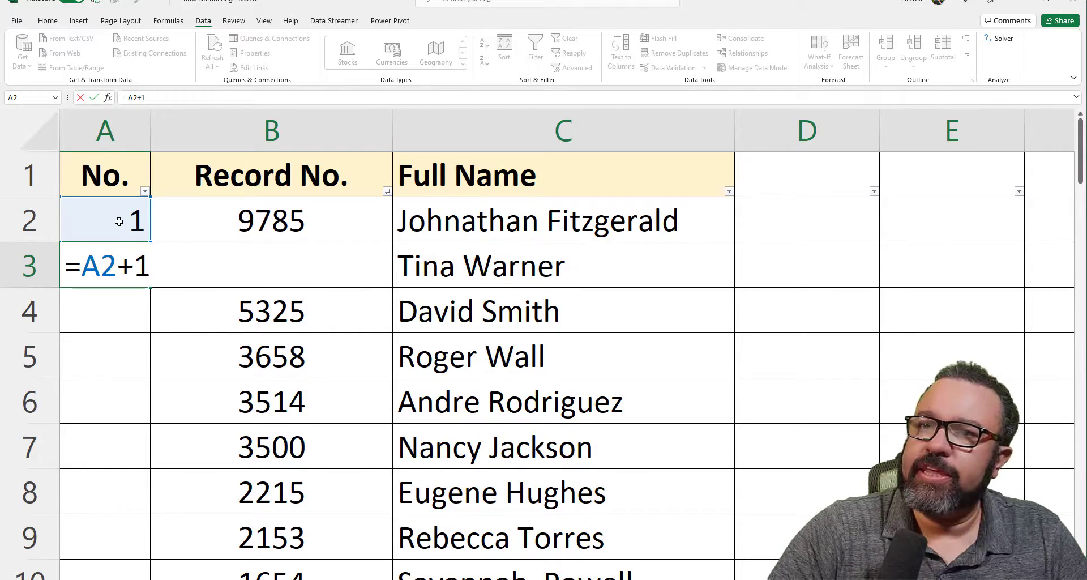
key("Return")
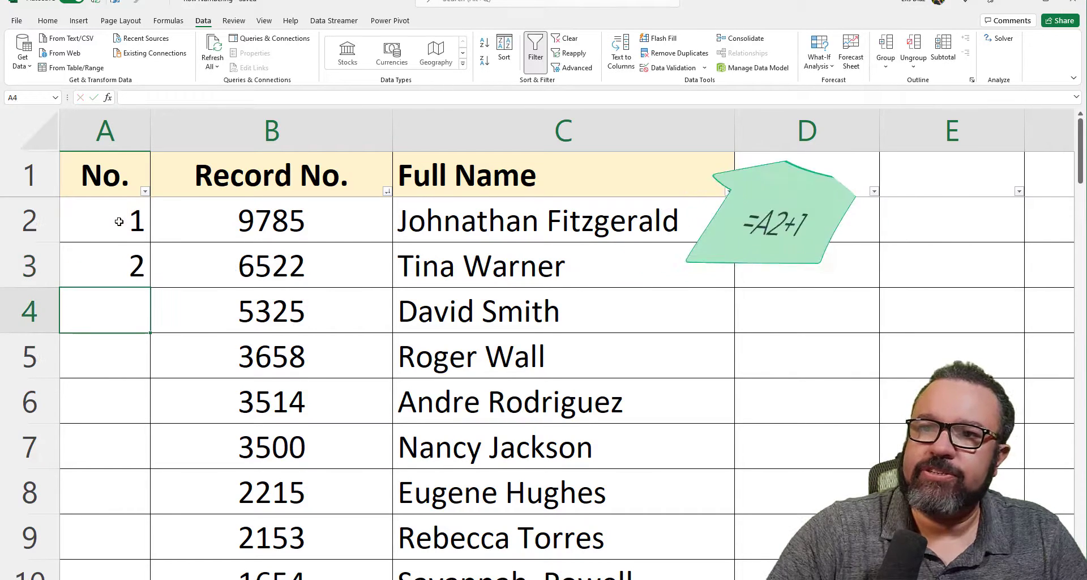
Fill the A3 formula down the rest of the No. column and check the copied formula in A4.
left_click(131, 266)
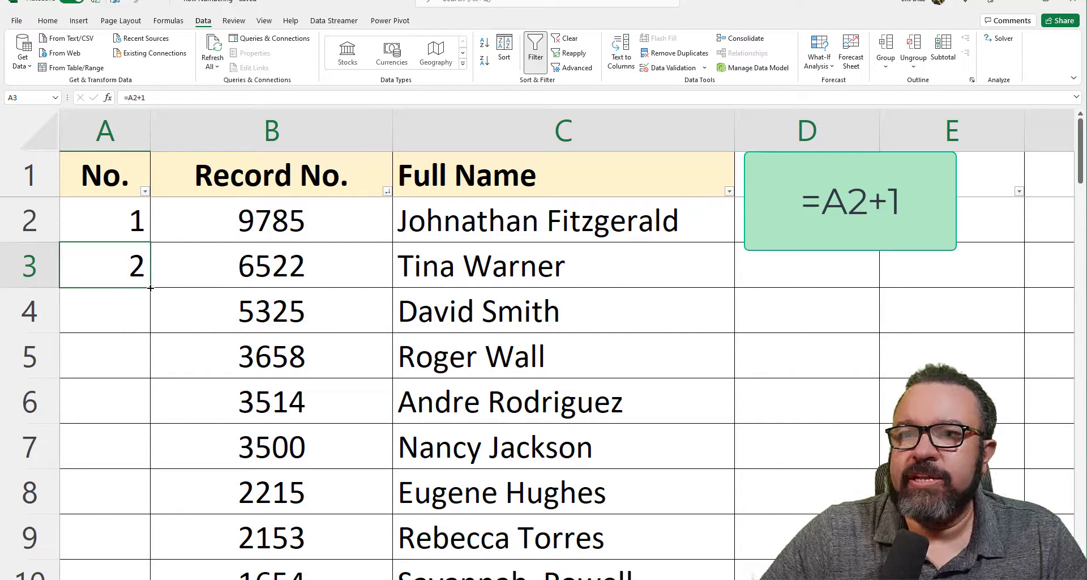
double_click(150, 287)
left_click(126, 294)
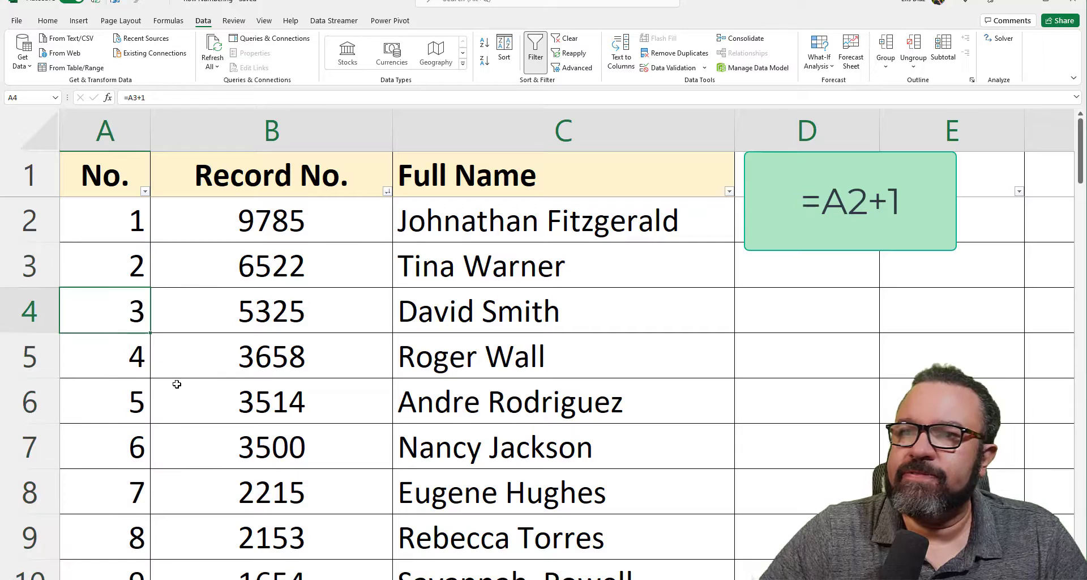
Examine the starting value in A2 and the copied formulas in the cells further down the No. column.
left_click(120, 226)
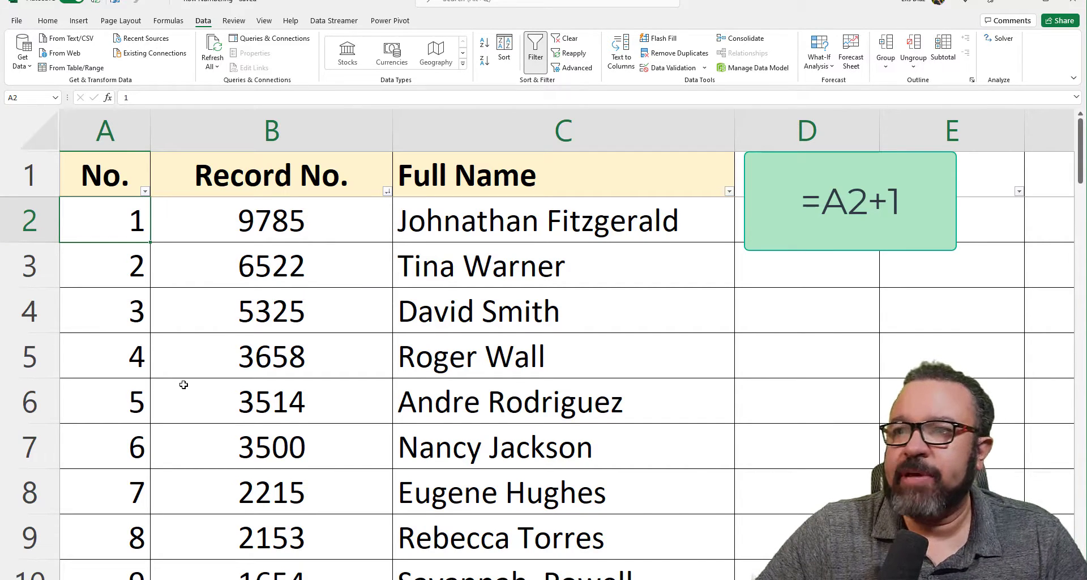
left_click(387, 193)
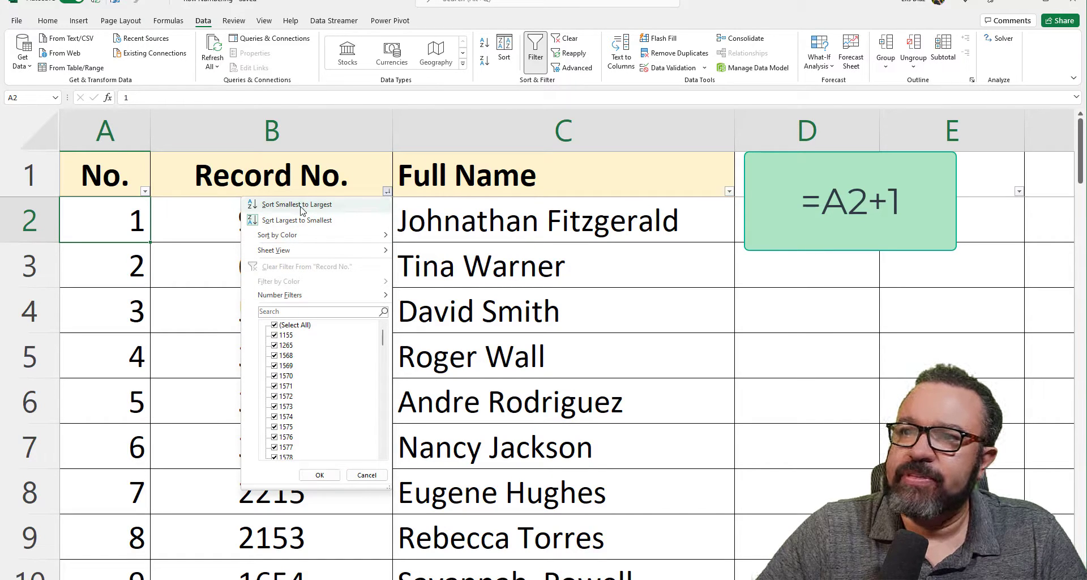
left_click(149, 309)
left_click(149, 309)
left_click(90, 383)
left_click(90, 456)
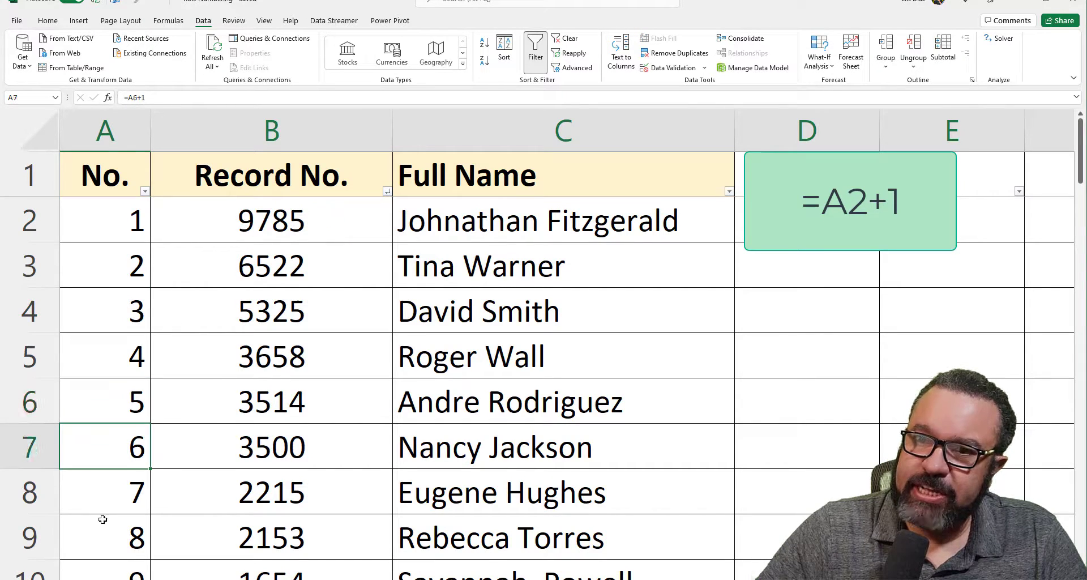
left_click(102, 519)
left_click(105, 401)
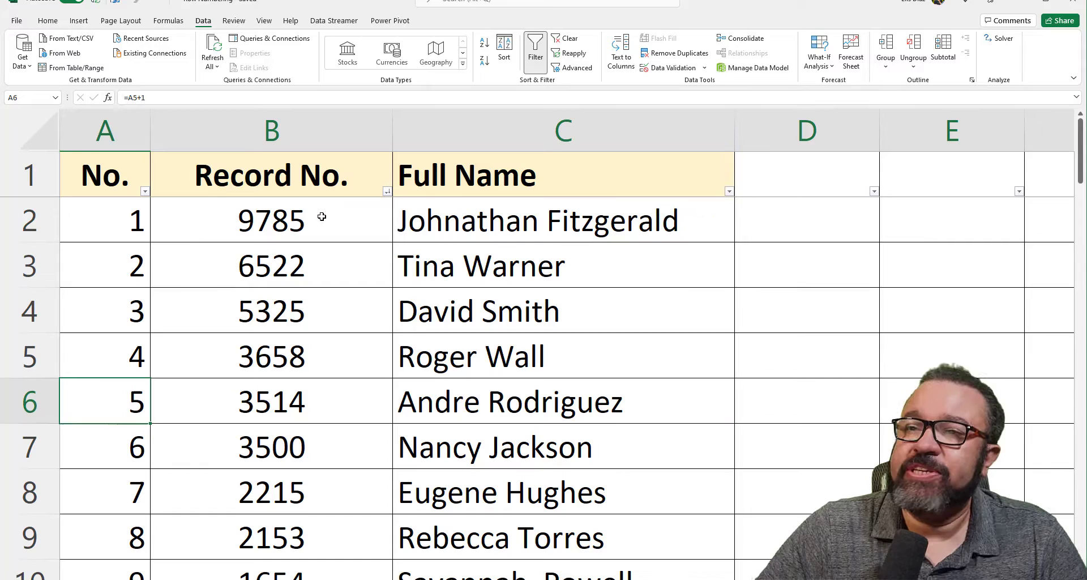
Sort the whole list, including the No. column, by Record No. from smallest to largest.
left_click(322, 216)
left_click(388, 193)
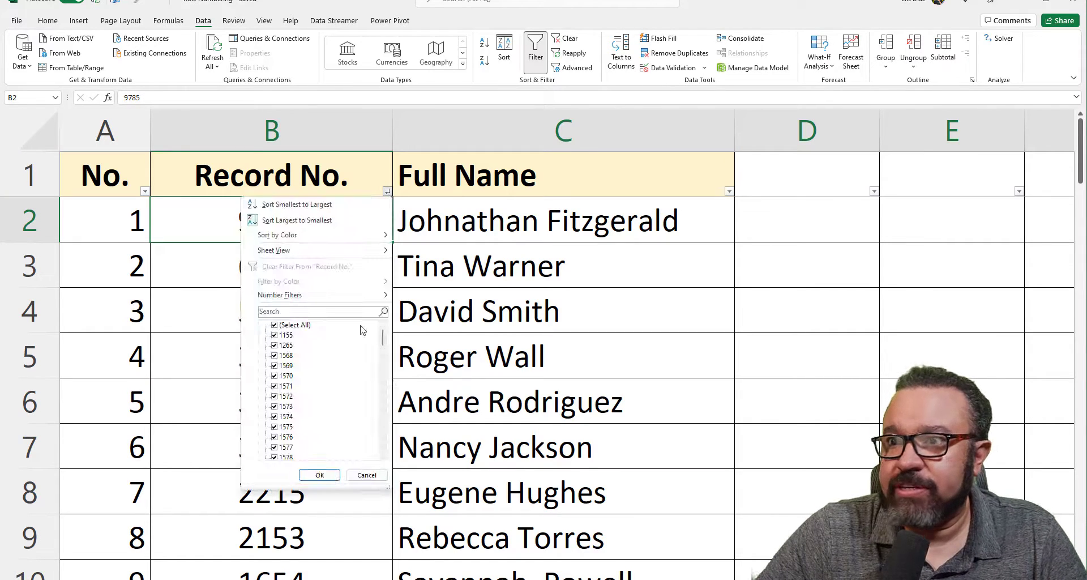
left_click(386, 193)
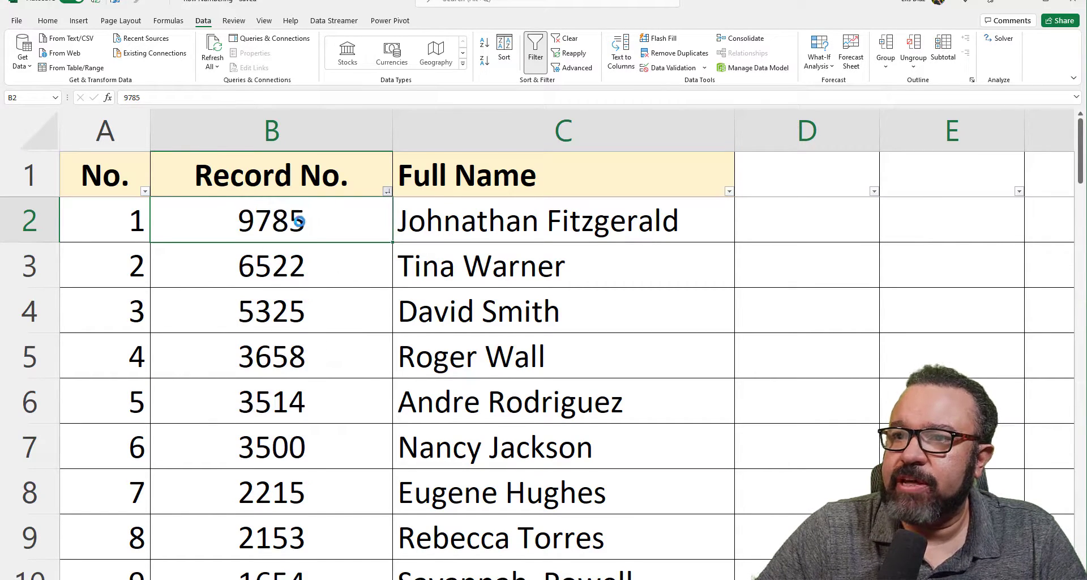
left_click(386, 192)
left_click(300, 208)
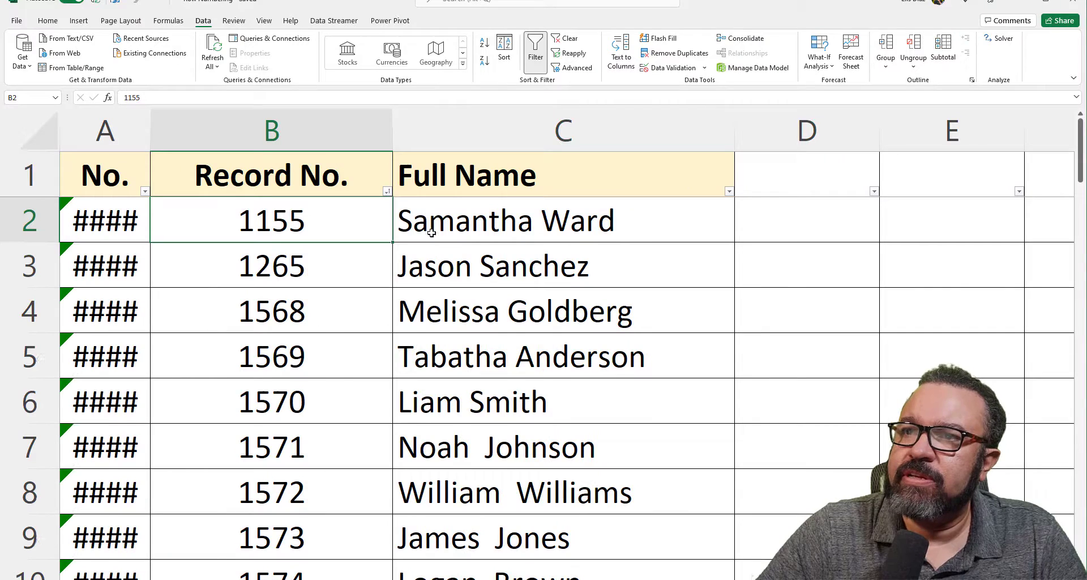
Widen the No. column to fit its contents and inspect the formula in cell A2 without changing it.
left_click(114, 250)
scroll(160, 359, "down", 7)
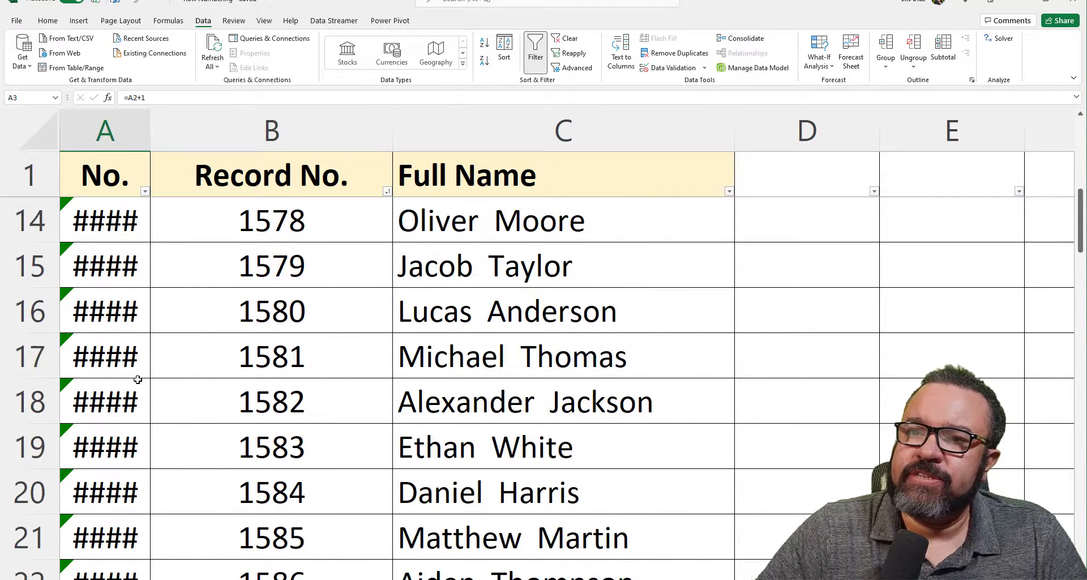
double_click(152, 149)
left_click(155, 231)
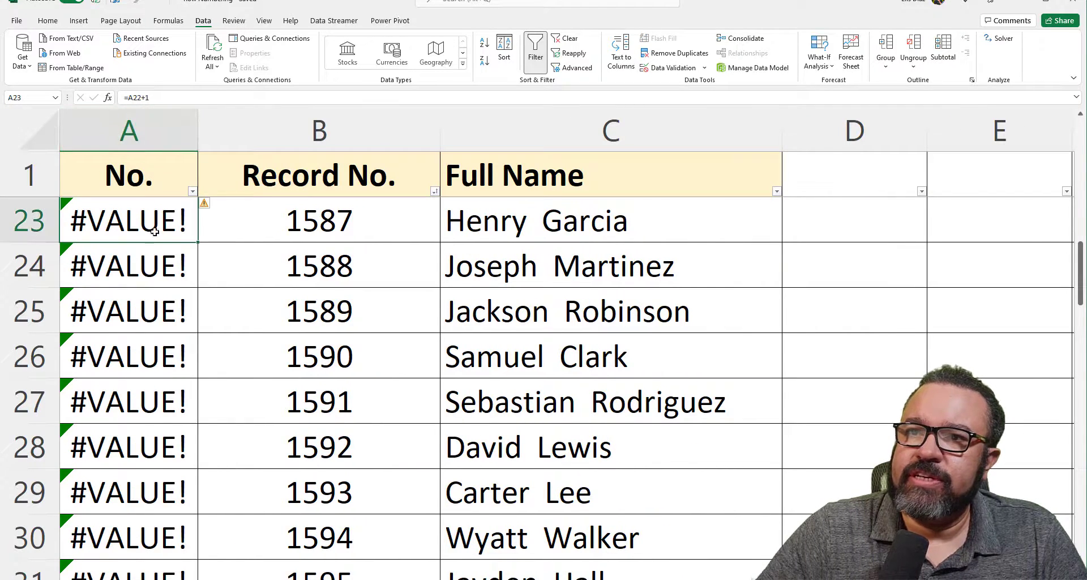
scroll(154, 277, "up", 7)
left_click(122, 222)
key("F2")
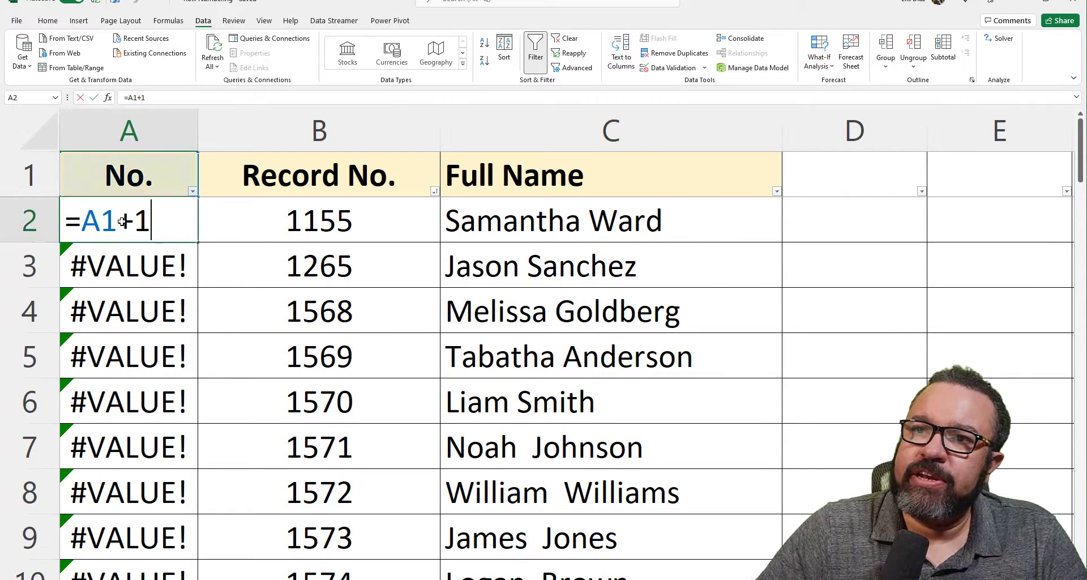
key("Escape")
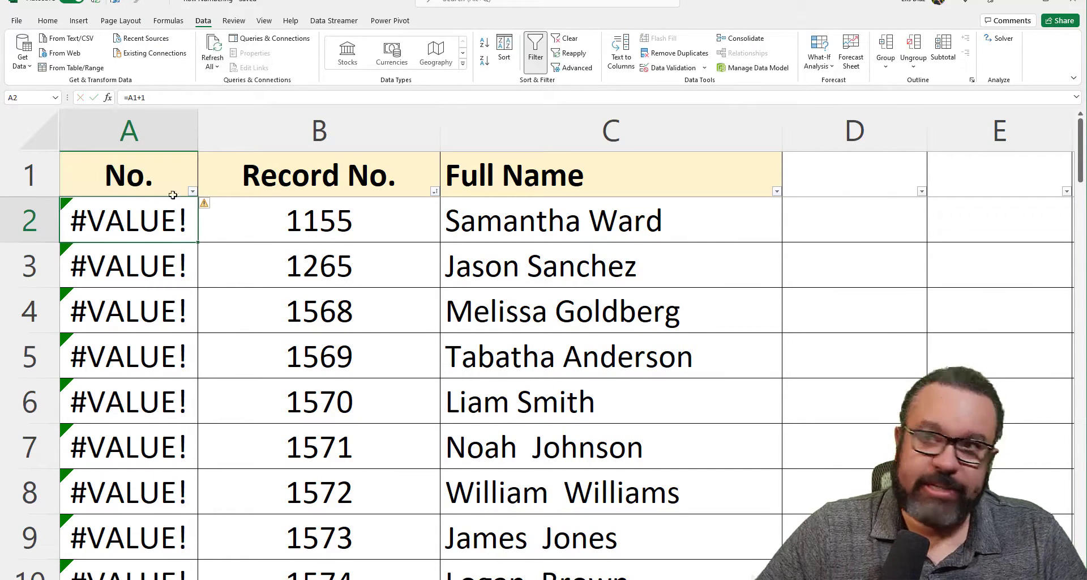
Undo the column widening and the ascending Record No. sort, and recheck cells A2 and A3.
key("Return")
key("ctrl+z")
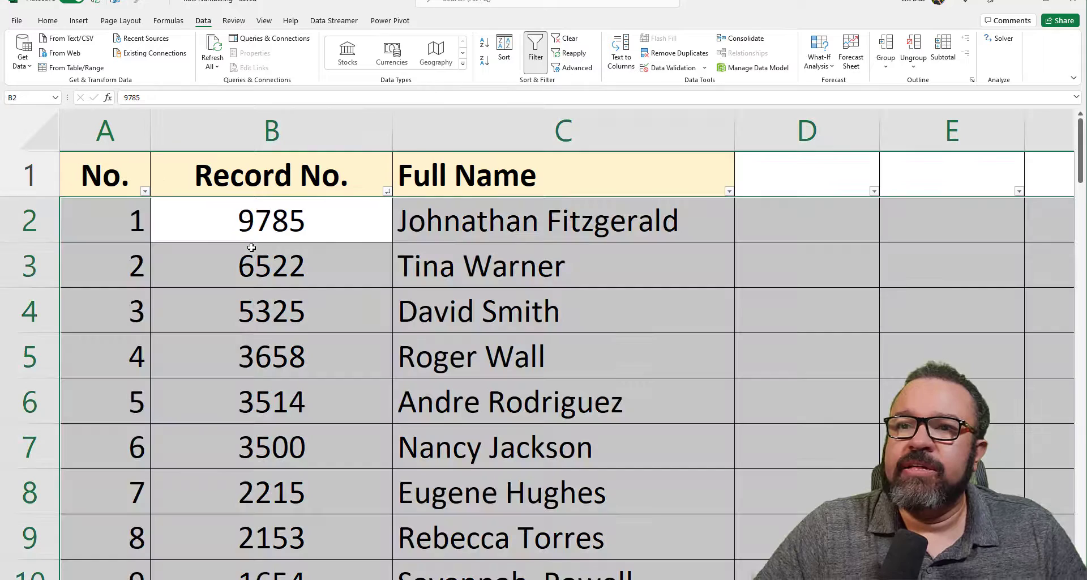
left_click(113, 216)
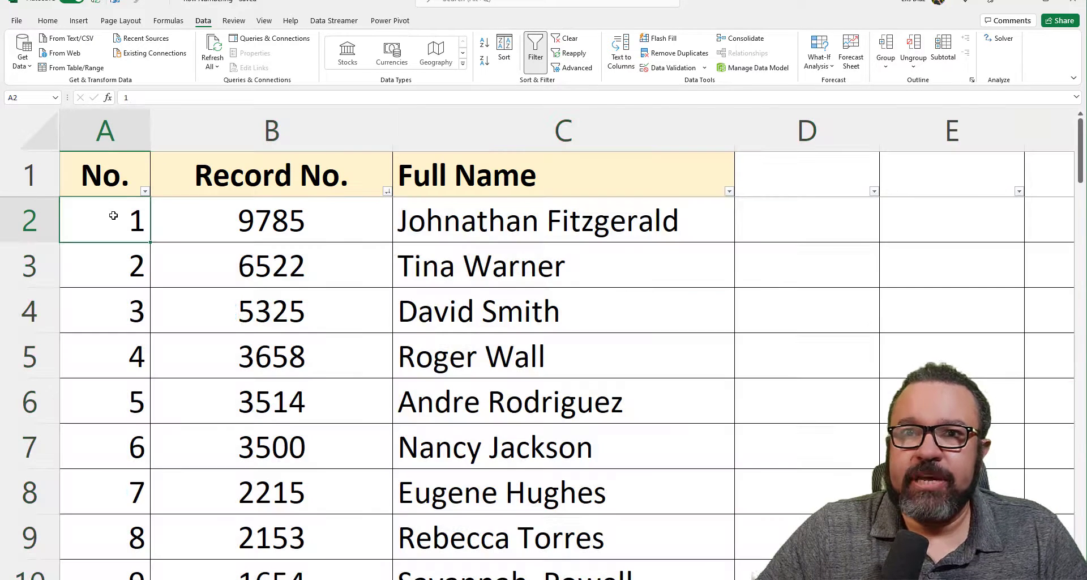
left_click(125, 270)
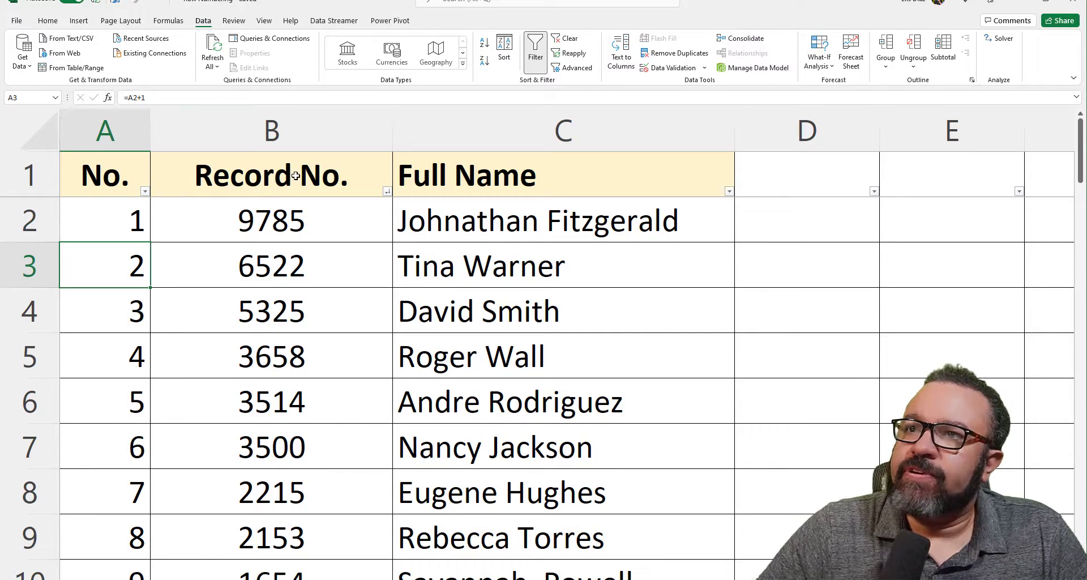
Remove the filter from the list and reapply it only to the Record No. and Full Name columns.
left_click(542, 58)
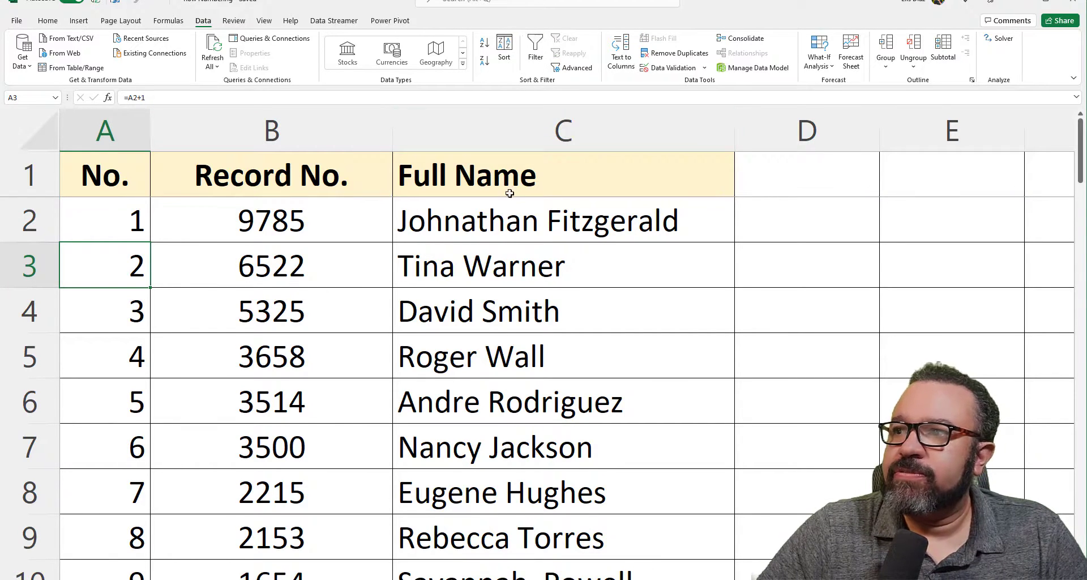
left_click(359, 215)
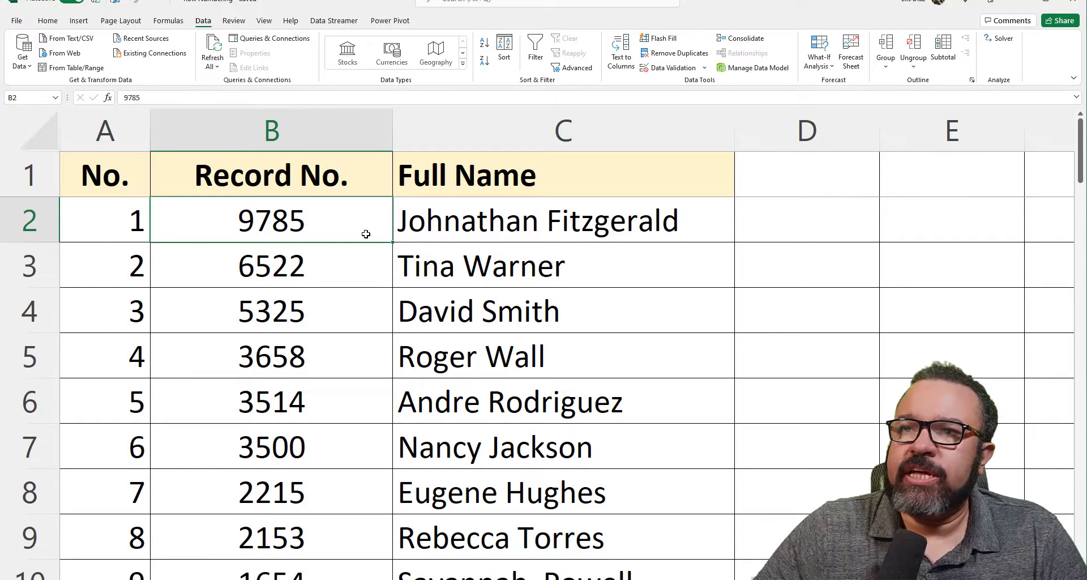
left_click_drag(339, 136, 485, 114)
left_click(533, 59)
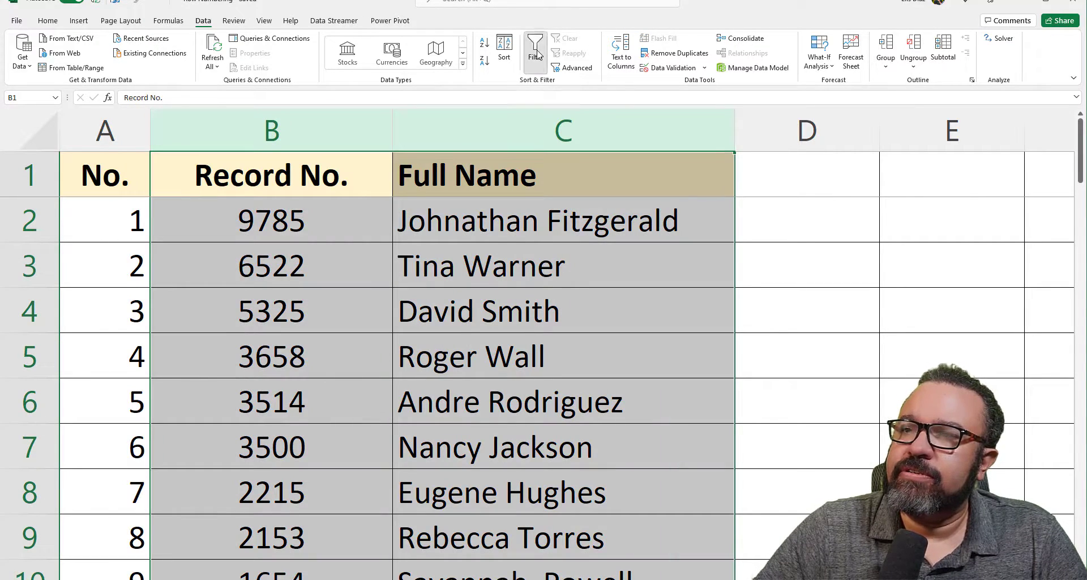
Sort the Record No. and Full Name columns by Full Name from Z to A.
left_click(483, 259)
left_click(730, 191)
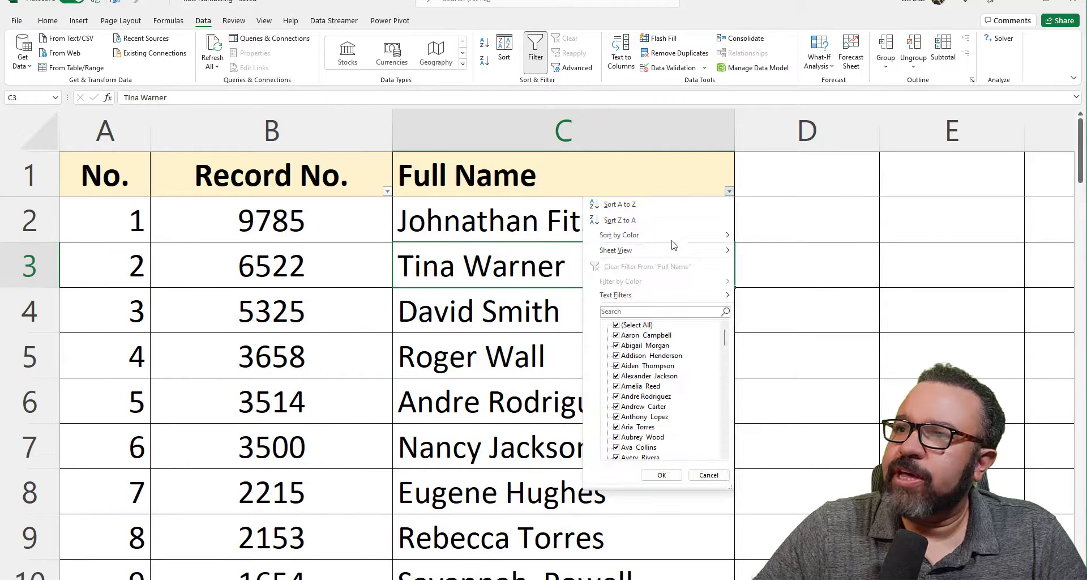
left_click(631, 221)
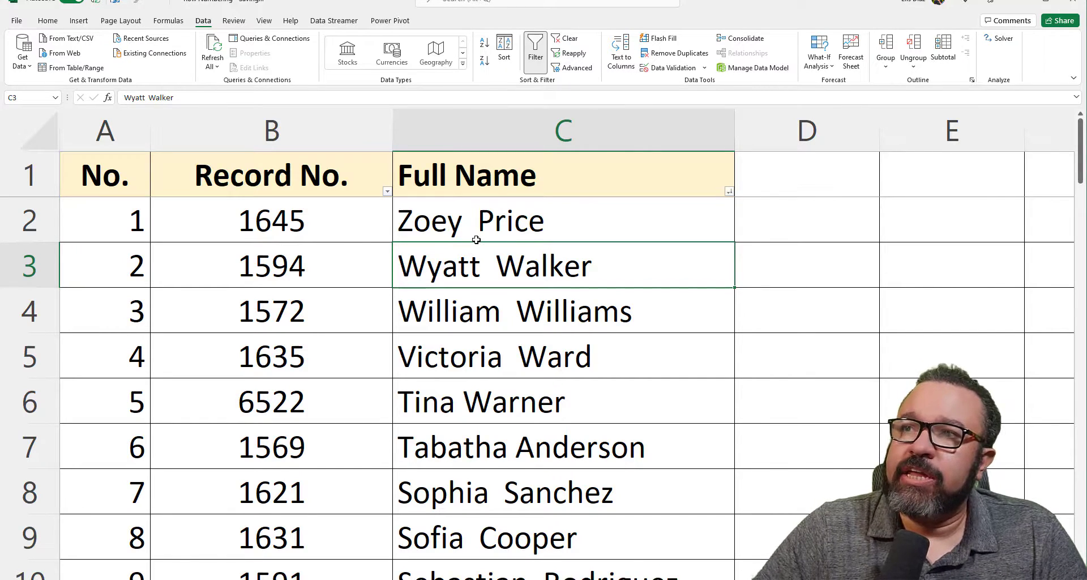
Replace the two-column filter with one covering columns A to C.
left_click(536, 57)
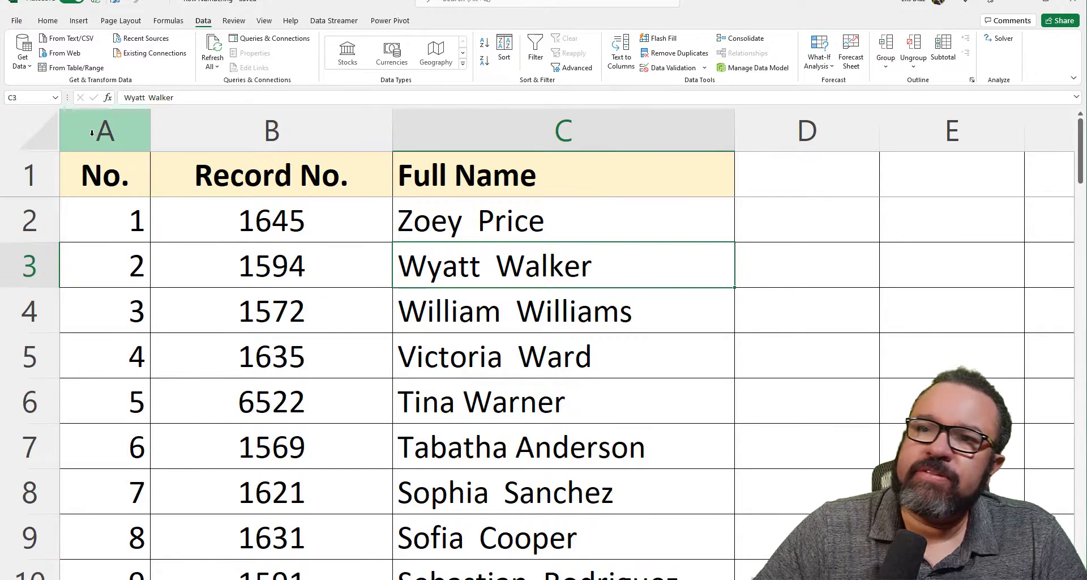
left_click_drag(100, 141, 531, 126)
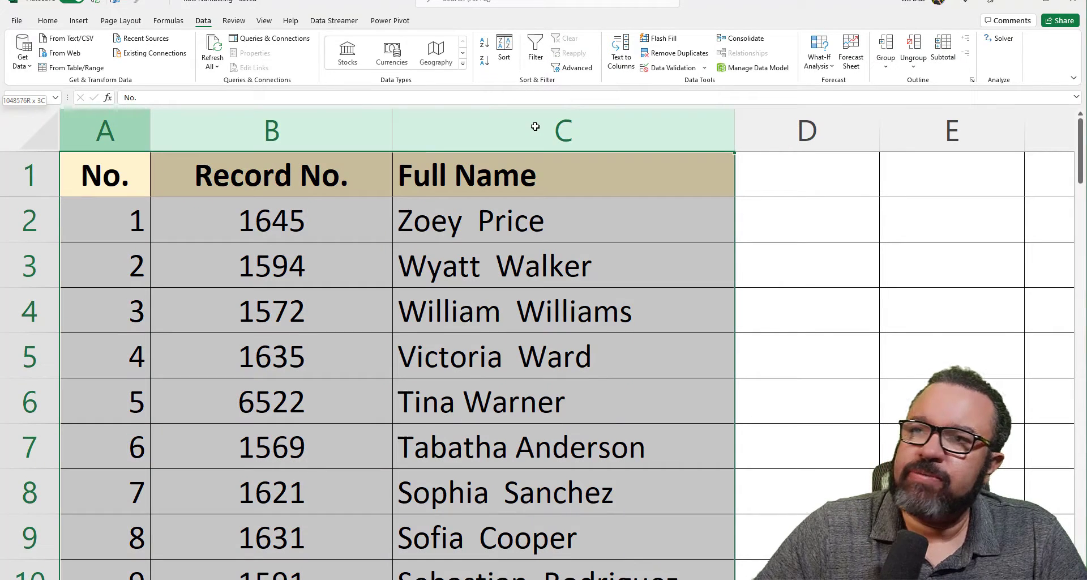
left_click(536, 57)
left_click(200, 240)
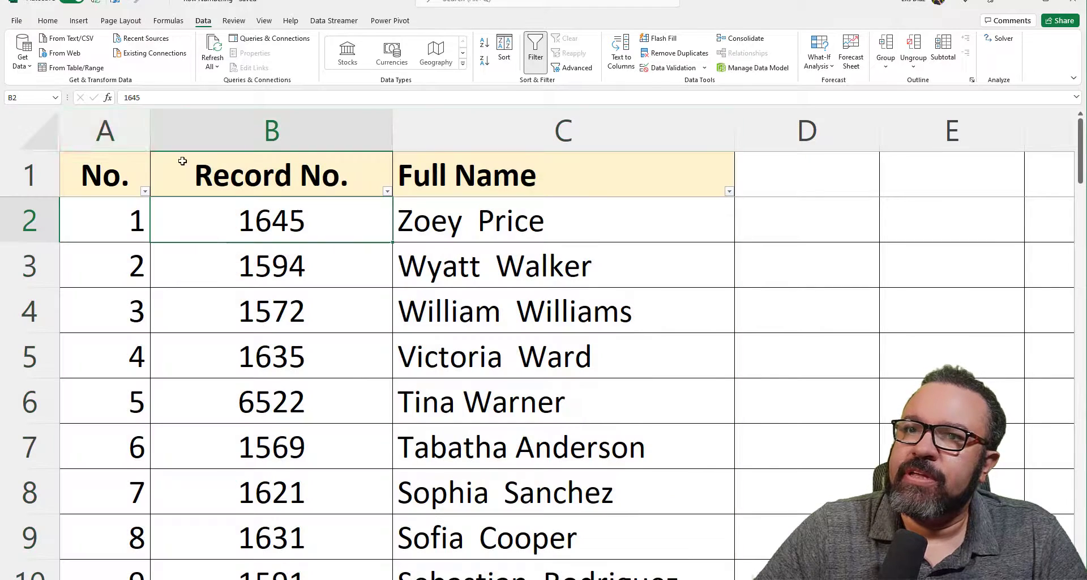
Convert the No. column formulas to fixed numbers by copying column A and pasting it over itself as Values with Paste Special.
left_click(105, 124)
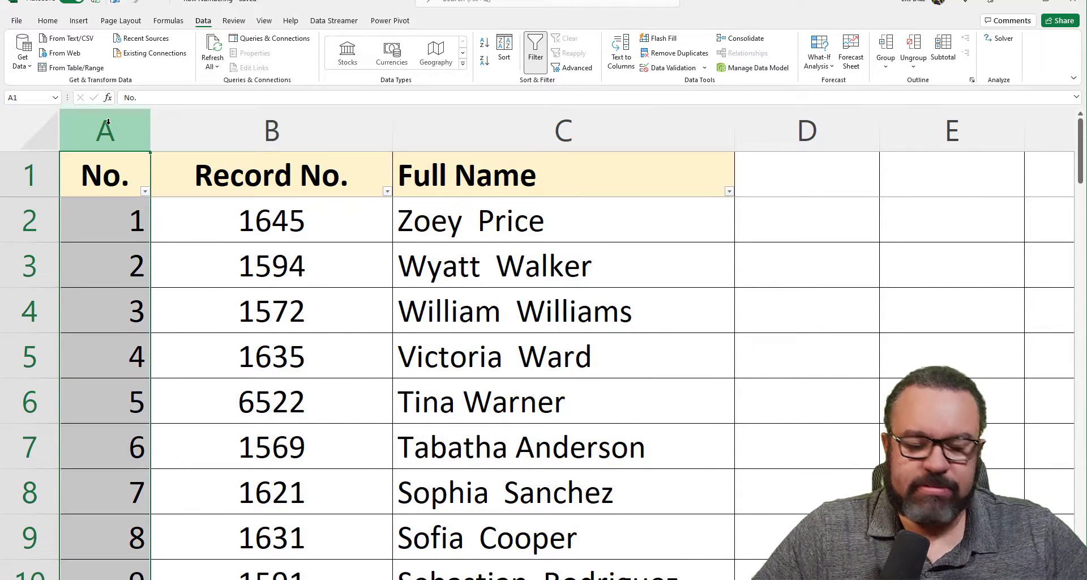
key("ctrl+c")
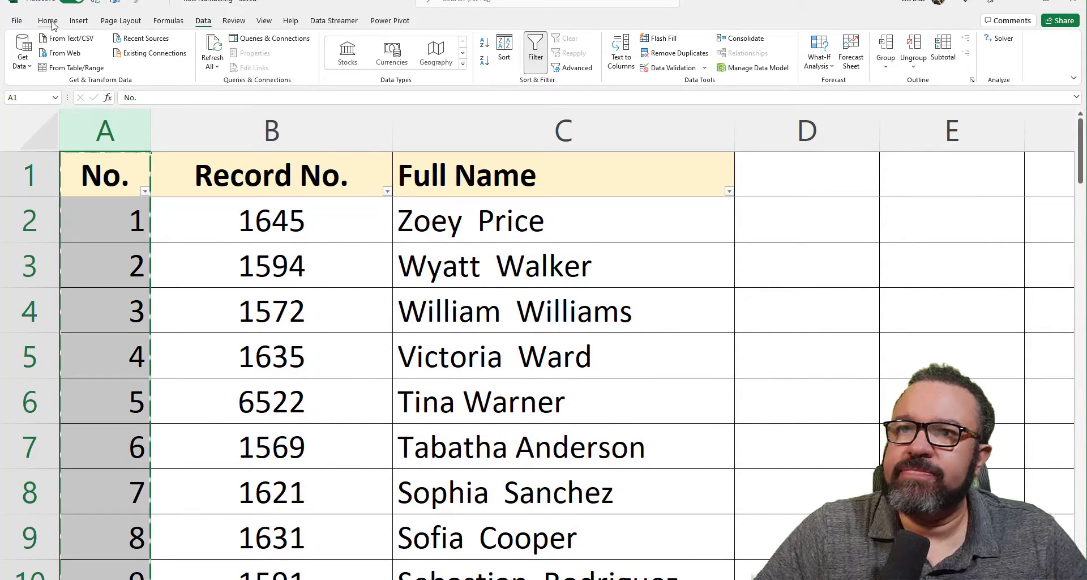
left_click(50, 21)
left_click(55, 67)
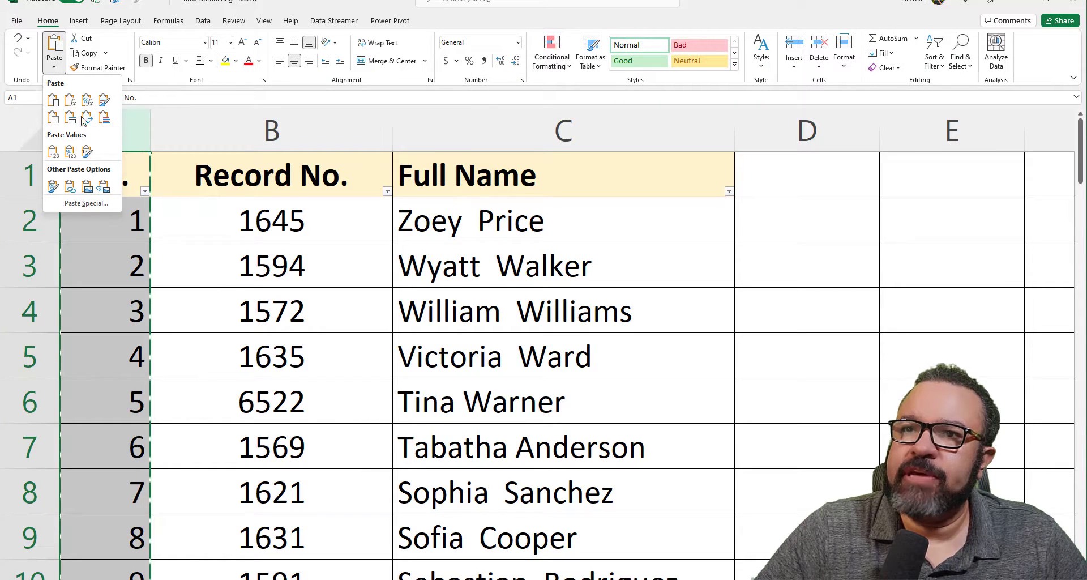
left_click(85, 204)
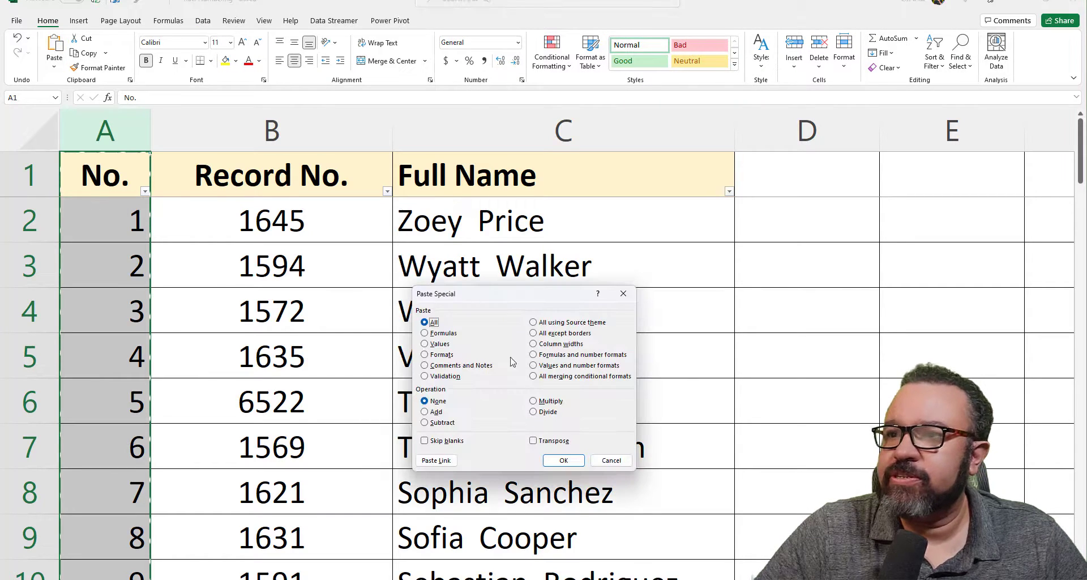
left_click(439, 344)
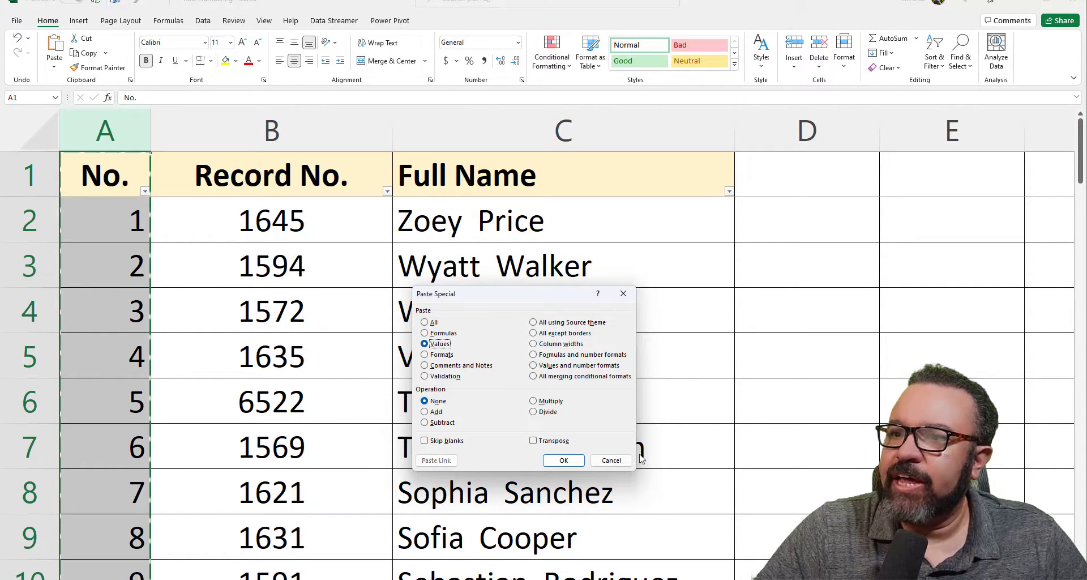
left_click(566, 460)
Check the cell contents in the No. column, including A3 and A4, and clear the copy outline.
left_click(131, 264)
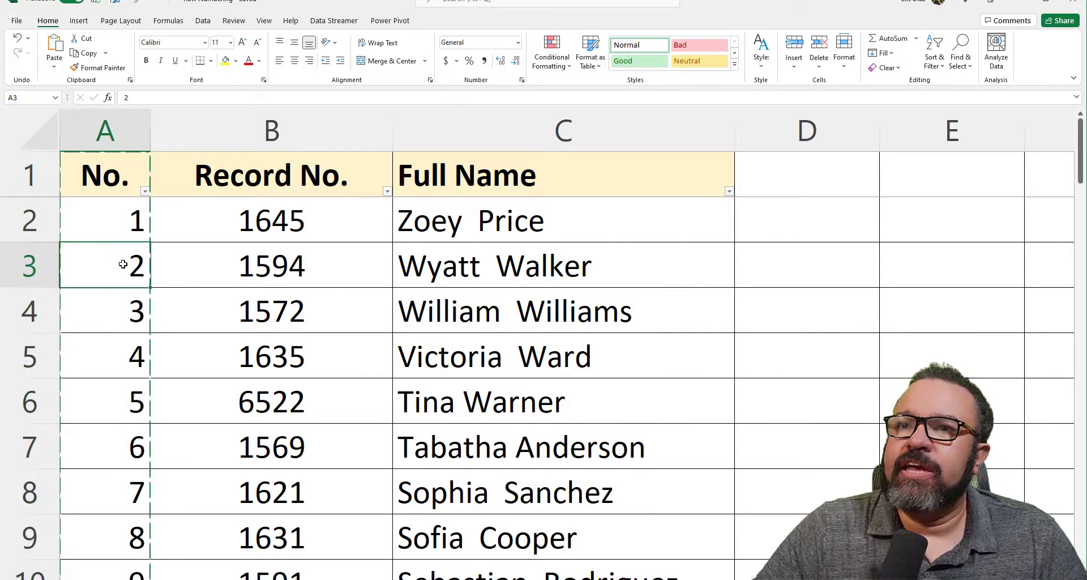
left_click(121, 382)
left_click(131, 265)
key("Escape")
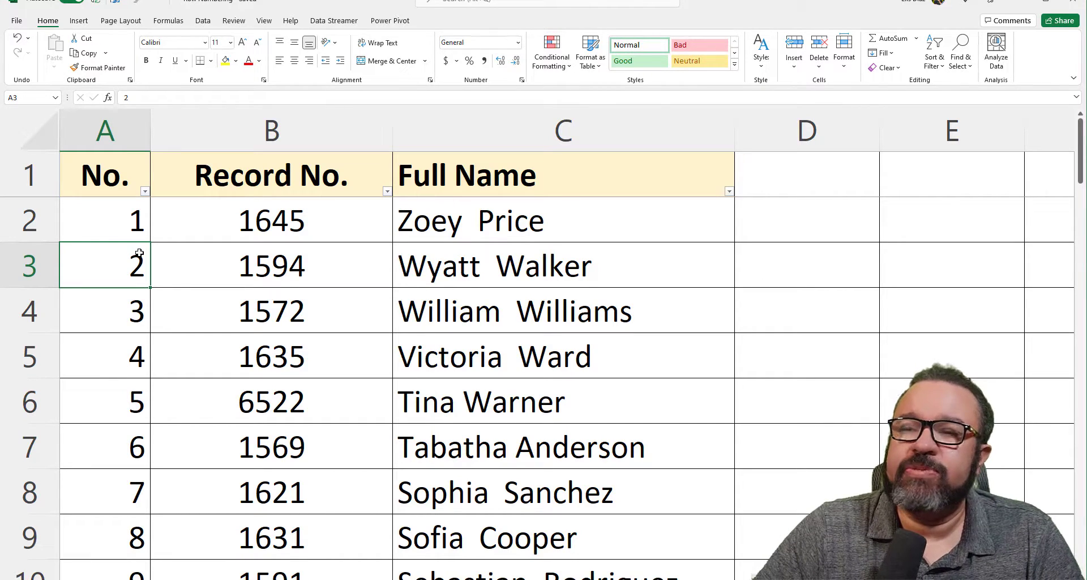
left_click(128, 330)
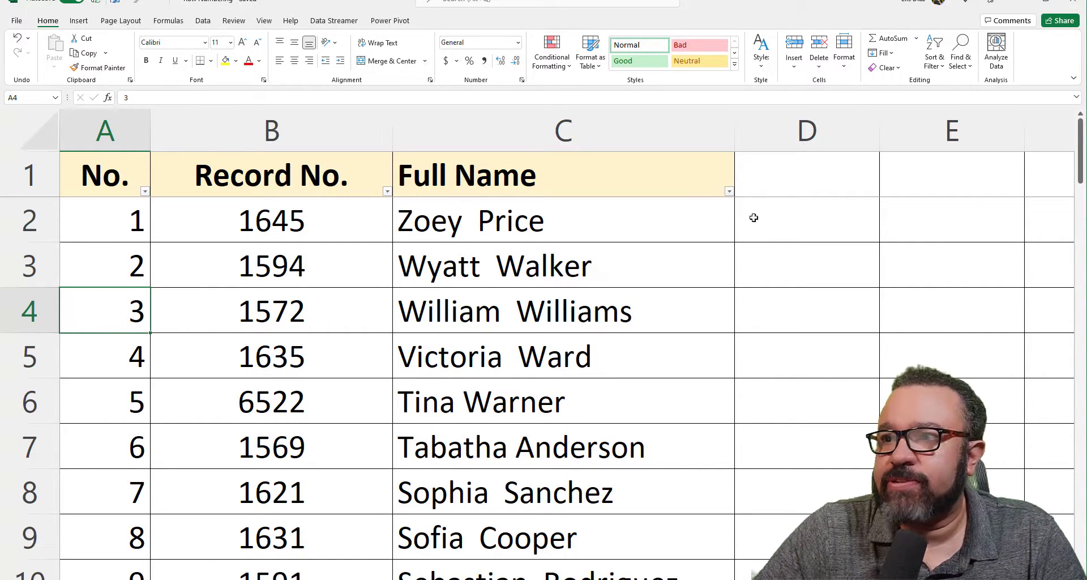
Sort the list by Record No. from largest to smallest and check the row numbers in A2 and A3.
left_click(387, 191)
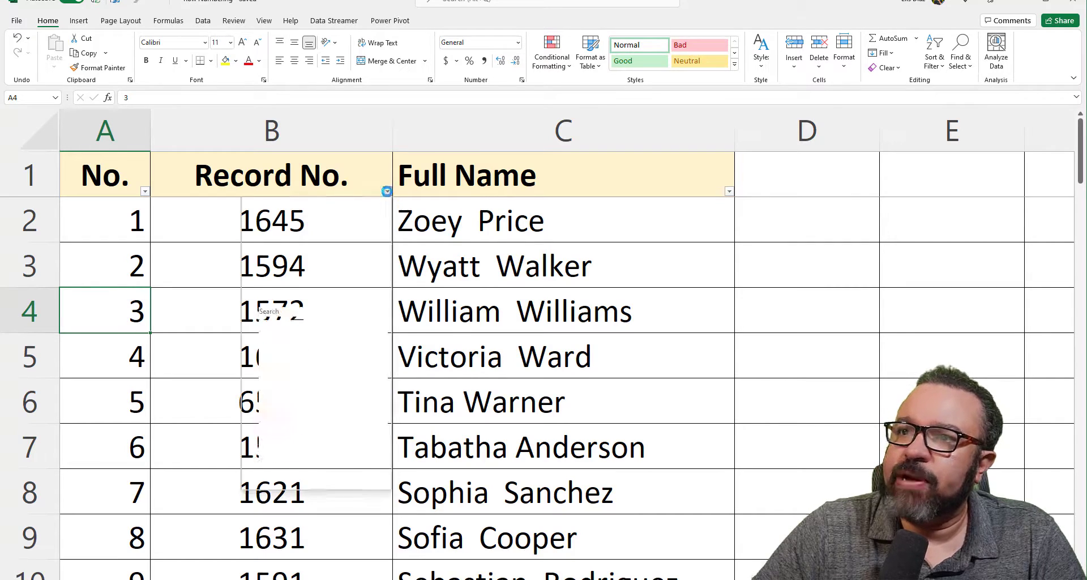
left_click(299, 221)
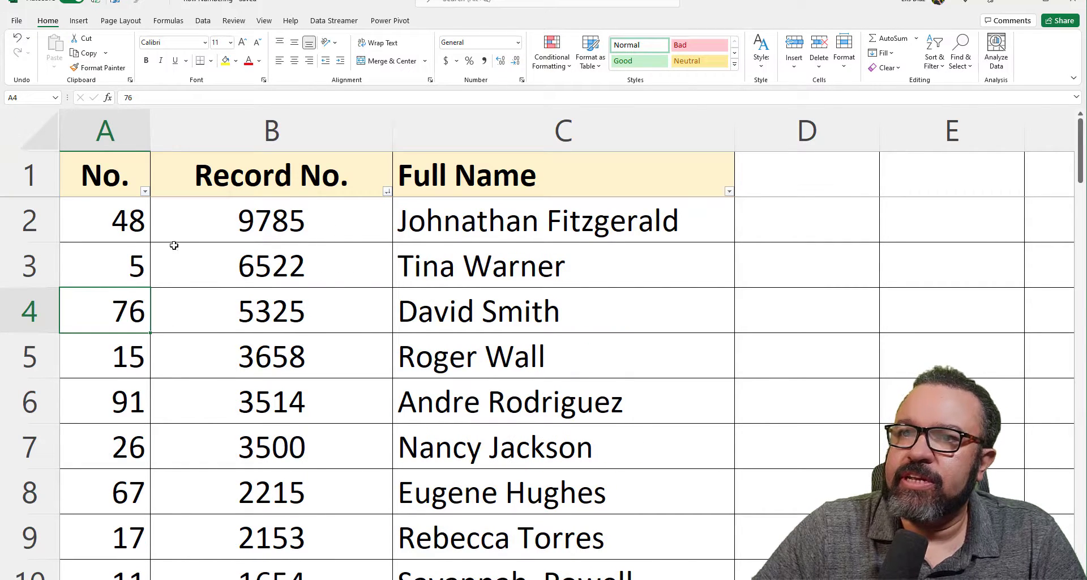
left_click(124, 228)
left_click(140, 269)
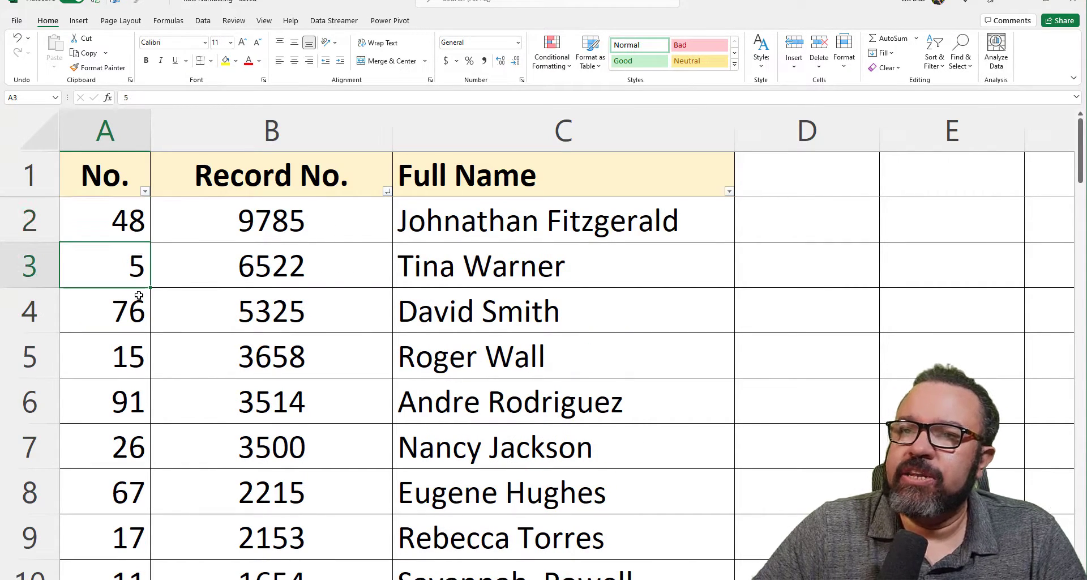